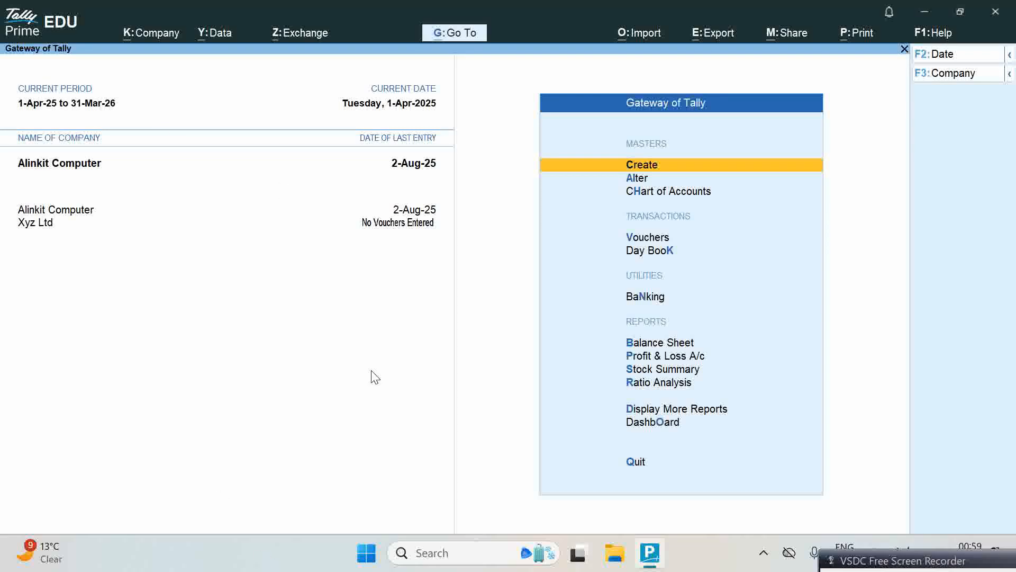
Step: Enable cost centres in the company features of Alinkit Computer and save the change
{"action": "key", "text": "F11"}
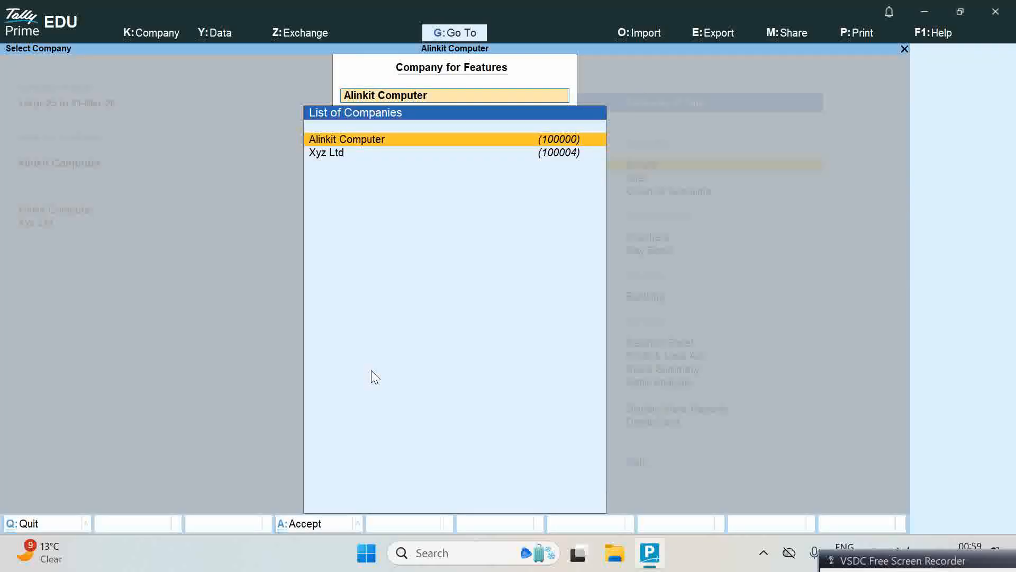
{"action": "key", "text": "Return"}
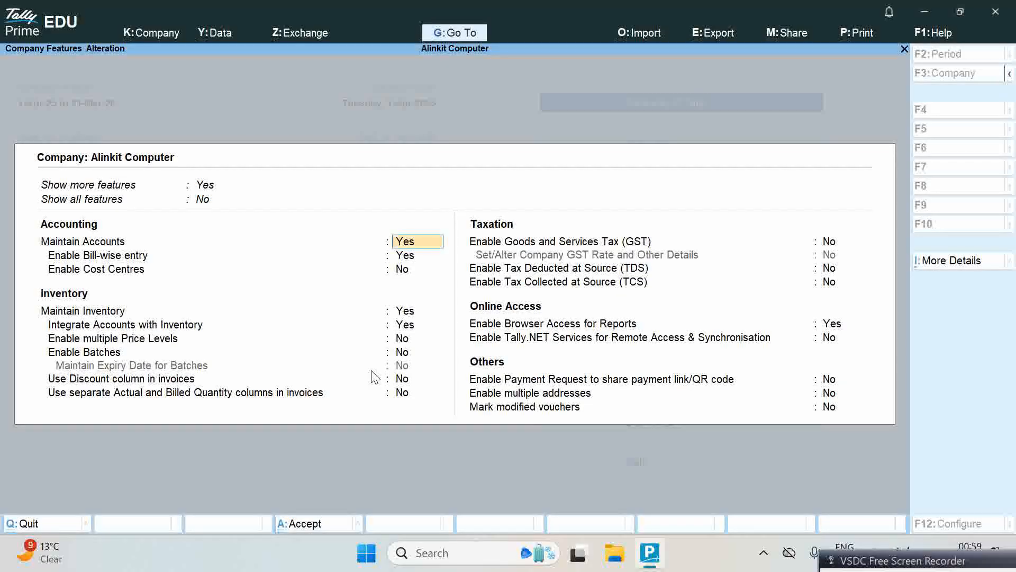
{"action": "key", "text": "Return"}
{"action": "key", "text": "Return"}
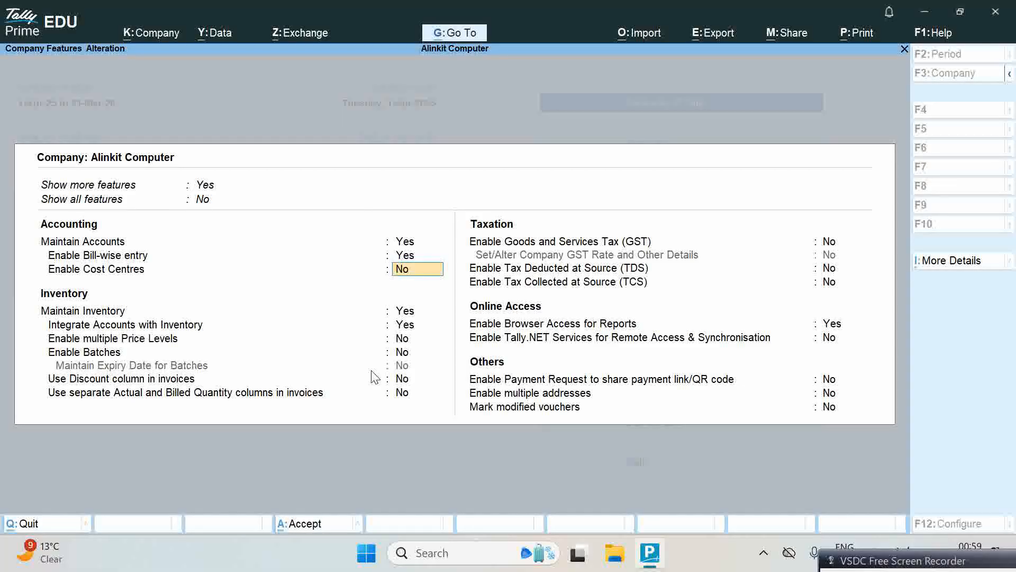
{"action": "type", "text": "y"}
{"action": "key", "text": "Return"}
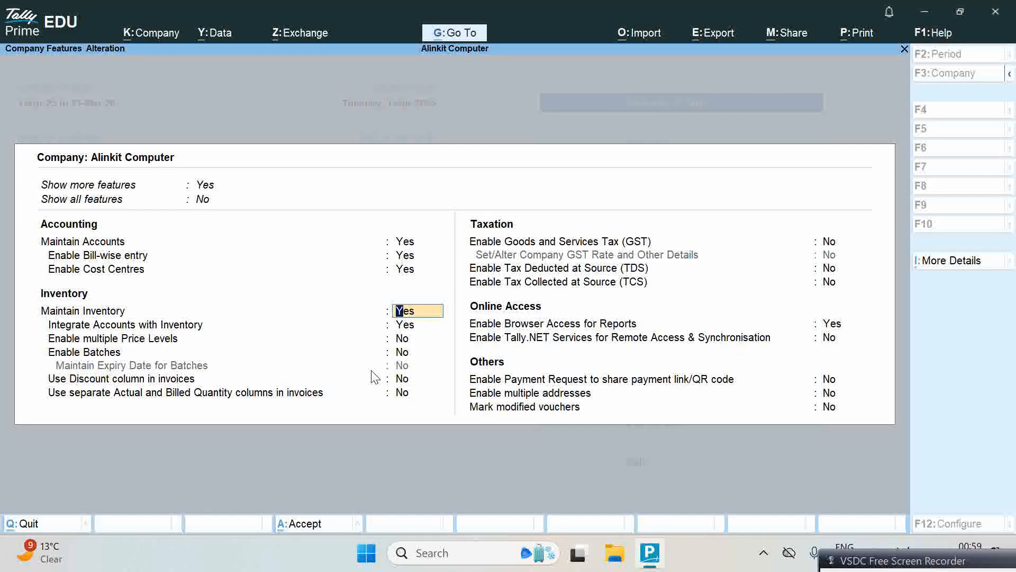
{"action": "key", "text": "ctrl"}
{"action": "key", "text": "F3"}
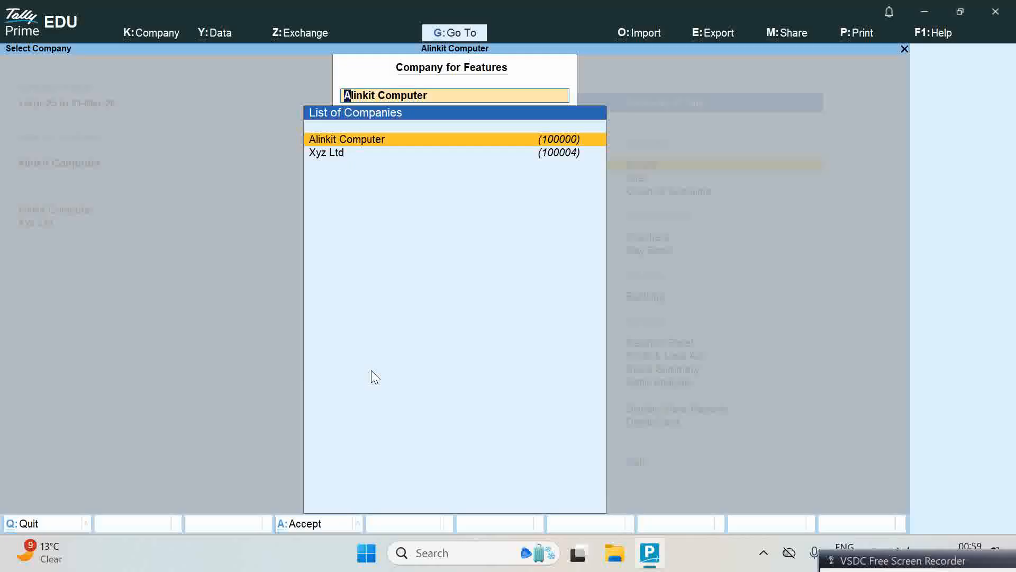
{"action": "key", "text": "Escape"}
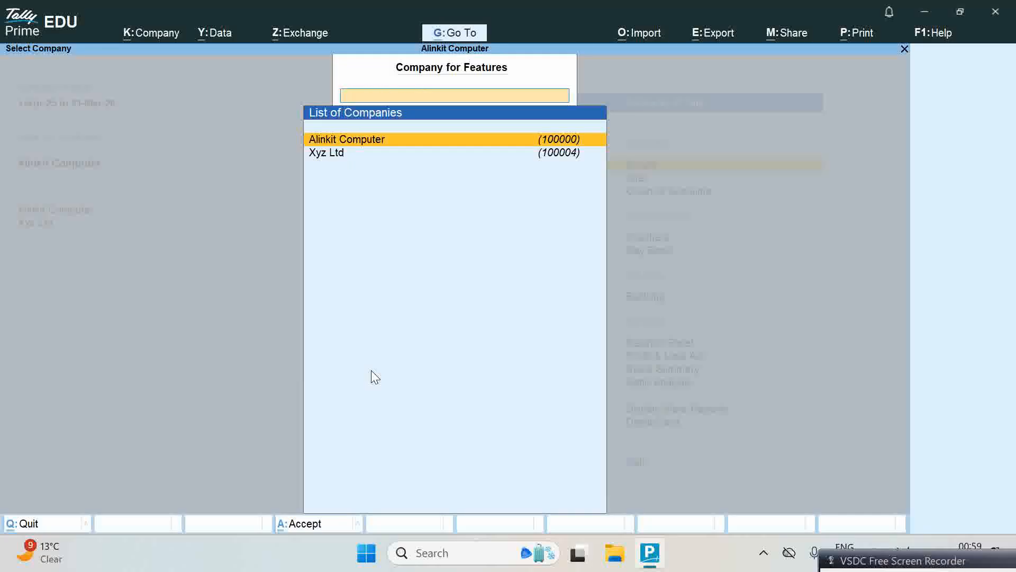
{"action": "key", "text": "Escape"}
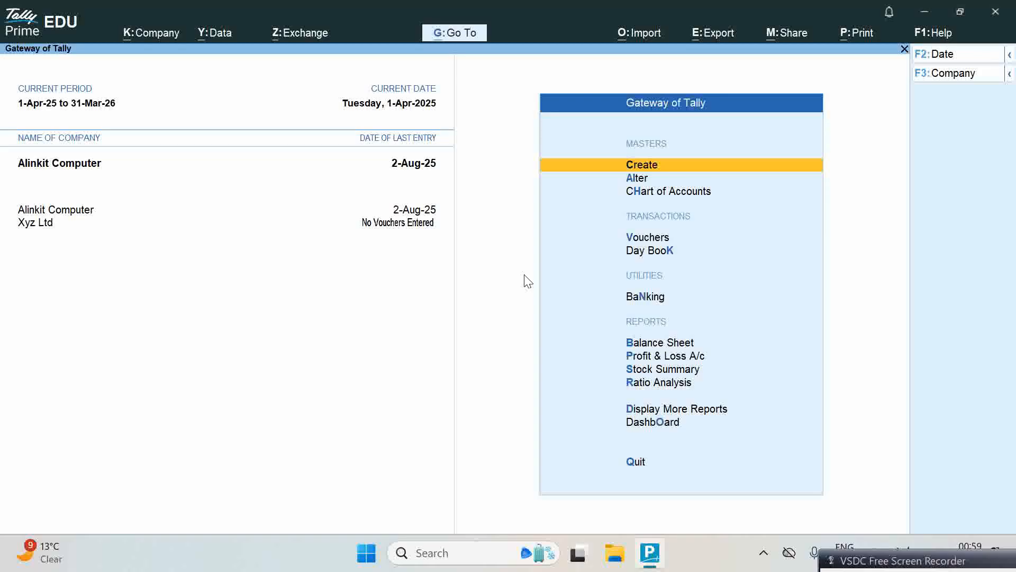
Step: Create a ledger named Wages under the Direct Expenses group, with the ledger type Not Applicable
{"action": "key", "text": "Return"}
{"action": "key", "text": "Down"}
{"action": "key", "text": "Return"}
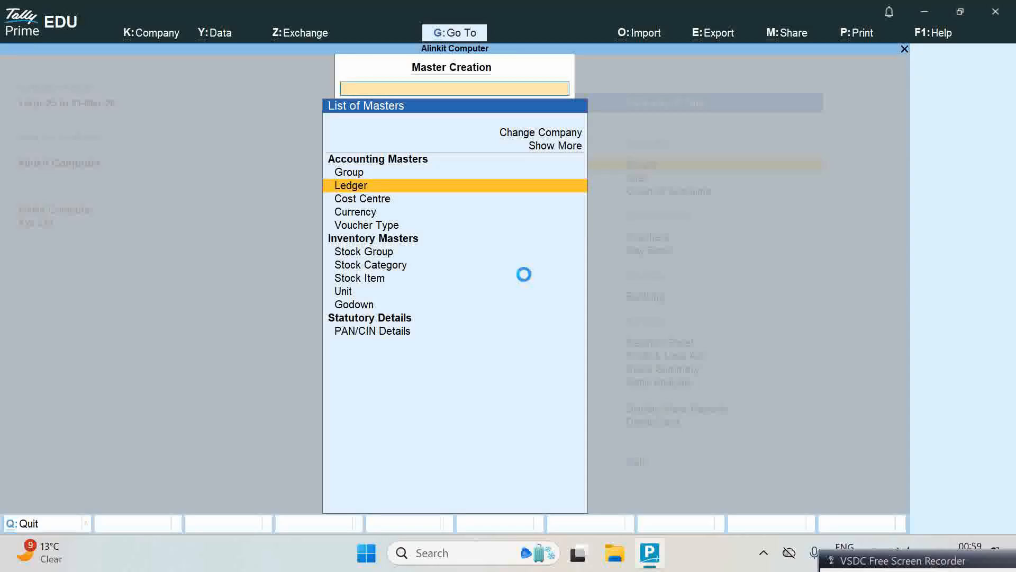
{"action": "type", "text": "Wages"}
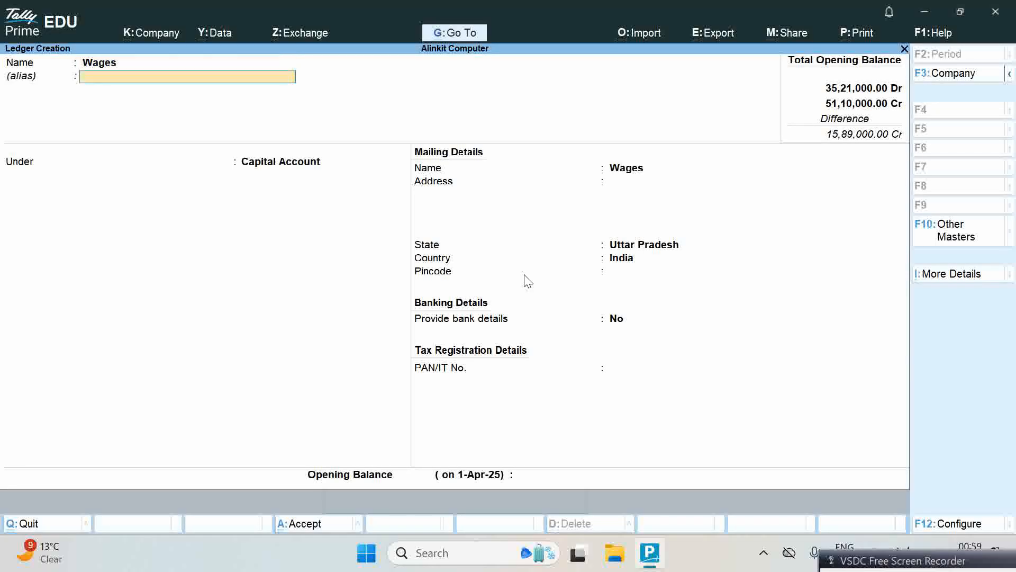
{"action": "key", "text": "Return"}
{"action": "type", "text": "Dir"}
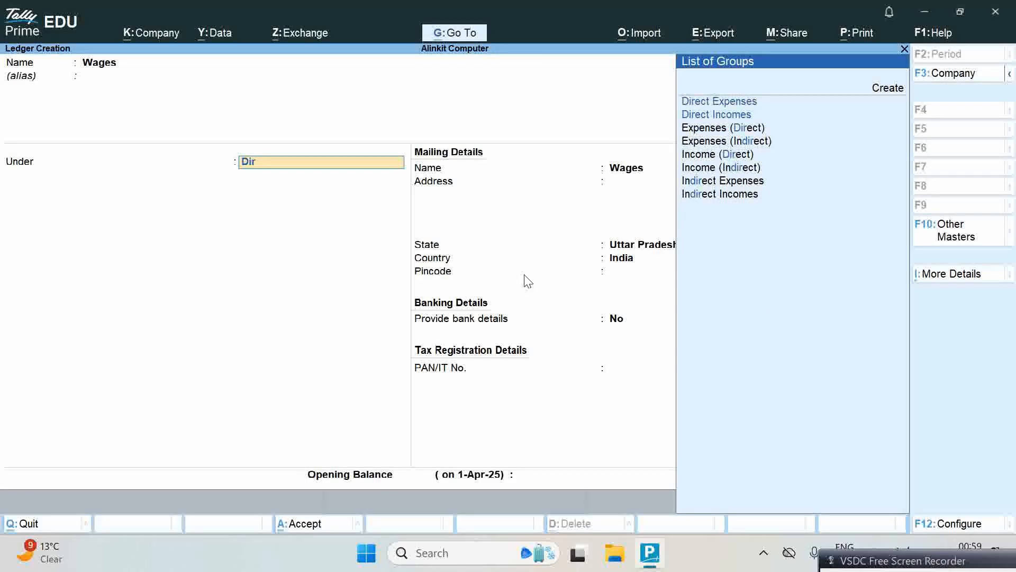
{"action": "key", "text": "Return"}
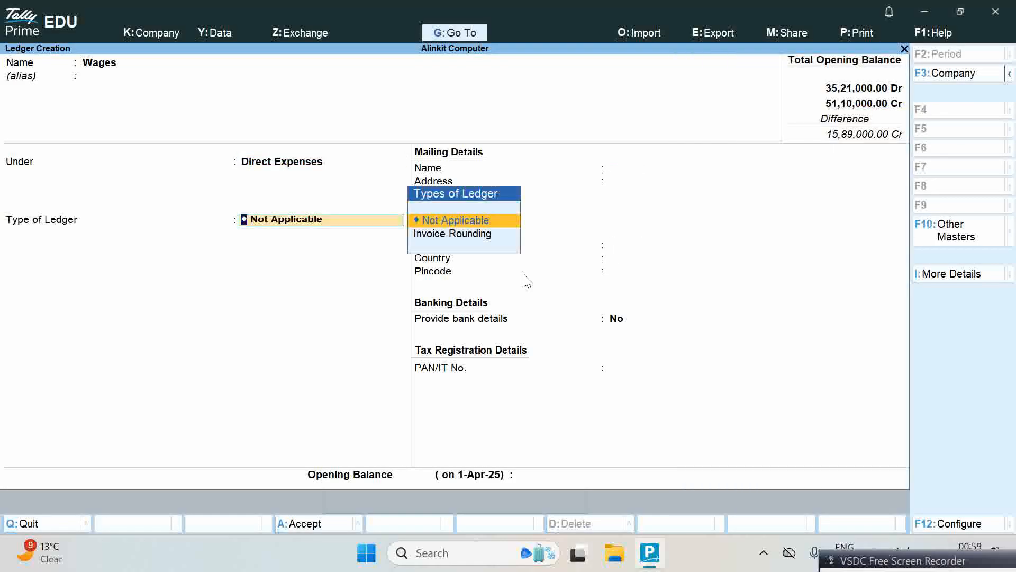
{"action": "key", "text": "ctrl+a"}
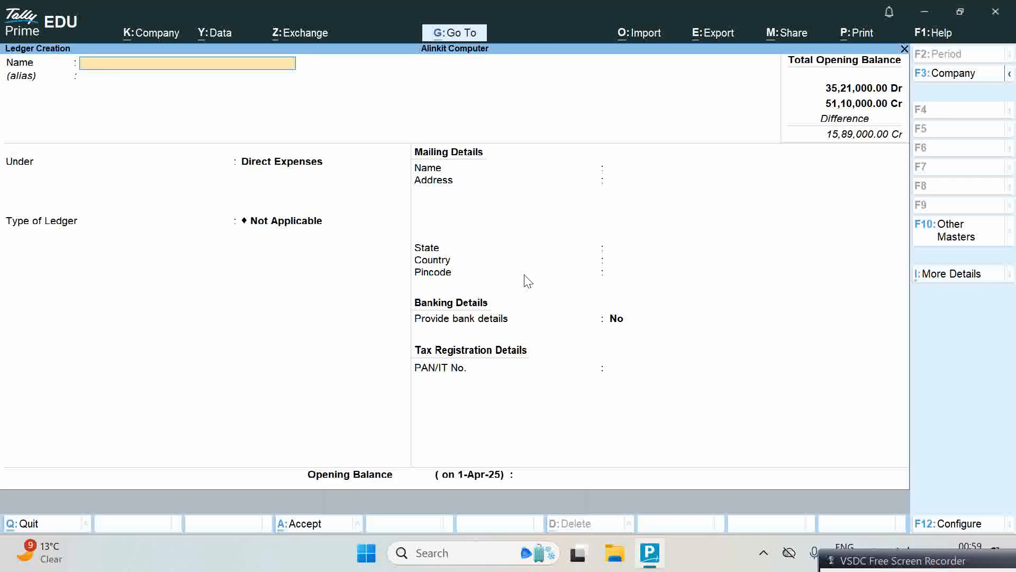
Step: Create a ledger named Salary under the Indirect Expenses group and leave ledger creation
{"action": "type", "text": "Salary"}
{"action": "key", "text": "Return"}
{"action": "key", "text": "Return"}
{"action": "type", "text": "In"}
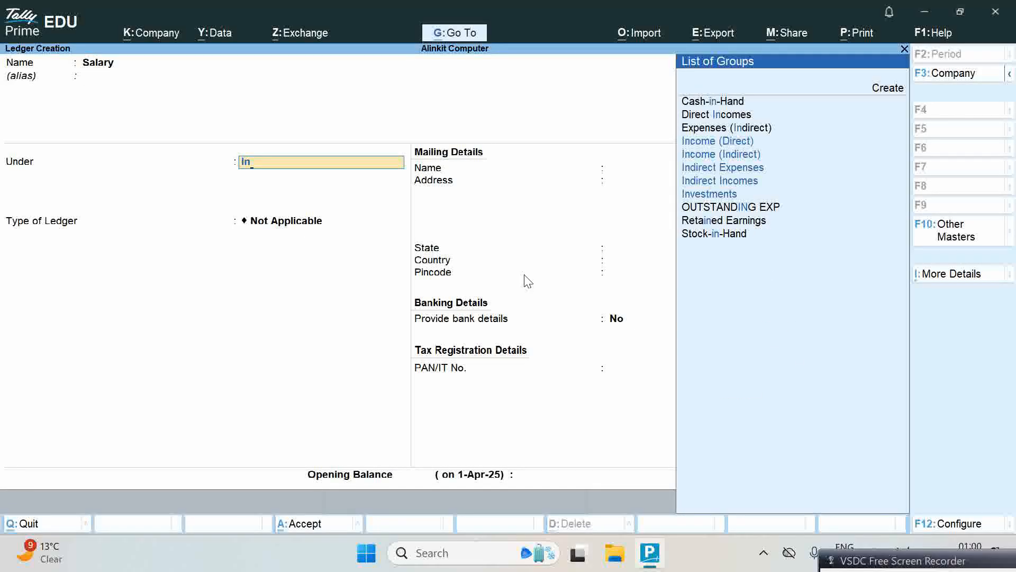
{"action": "key", "text": "Down"}
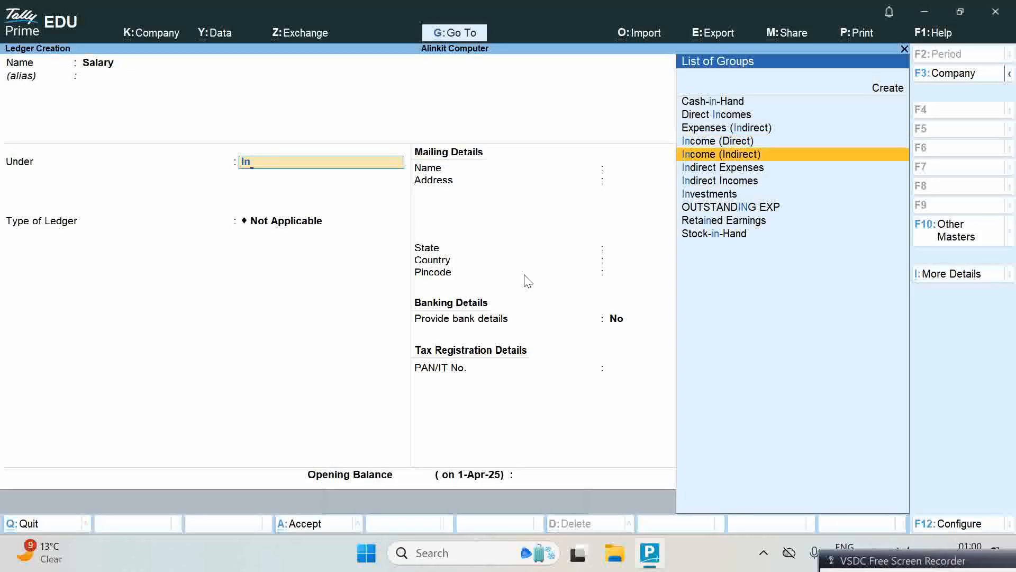
{"action": "key", "text": "Down"}
{"action": "key", "text": "Return"}
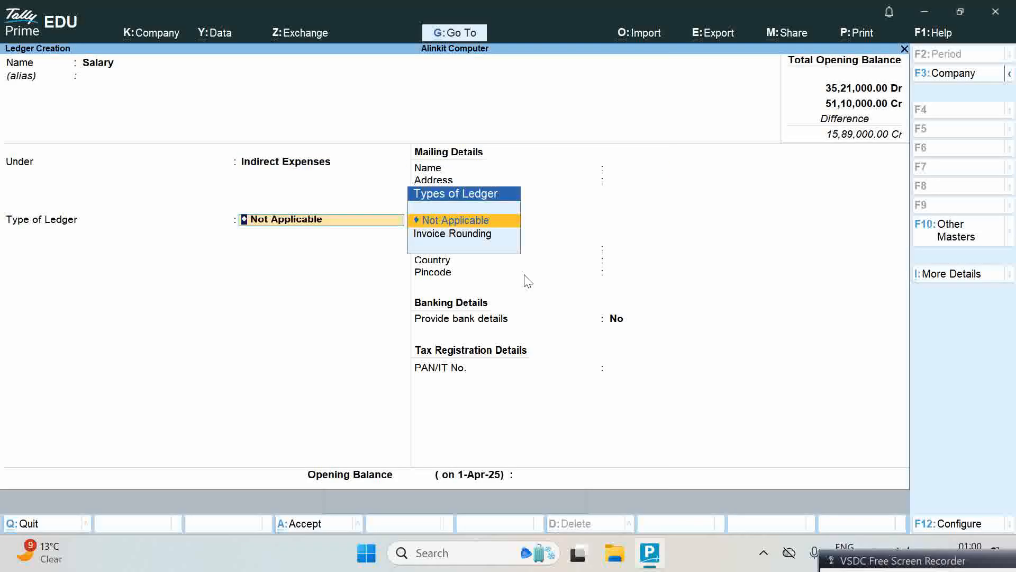
{"action": "key", "text": "ctrl+a"}
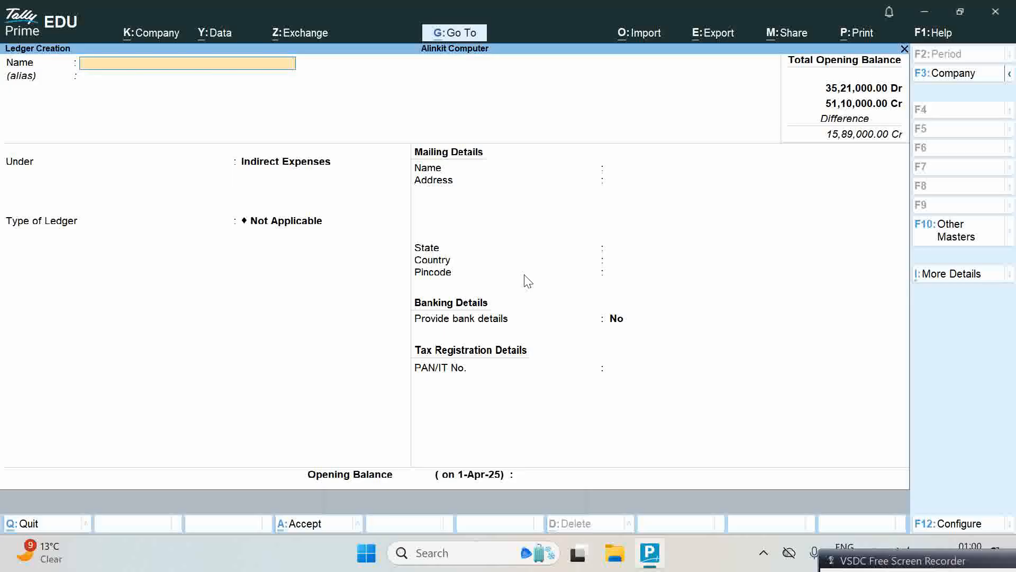
{"action": "key", "text": "Escape"}
{"action": "key", "text": "y"}
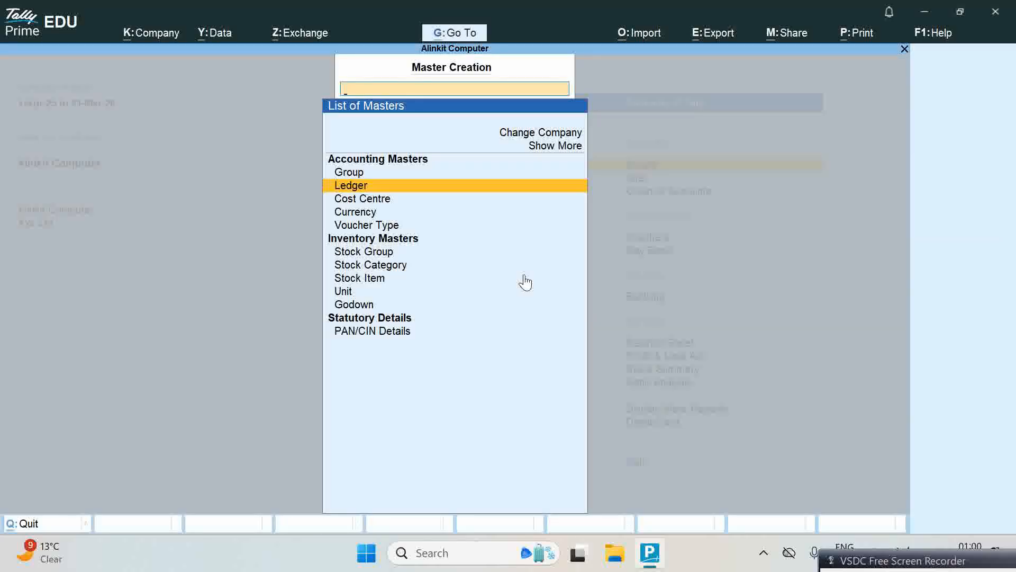
{"action": "key", "text": "Escape"}
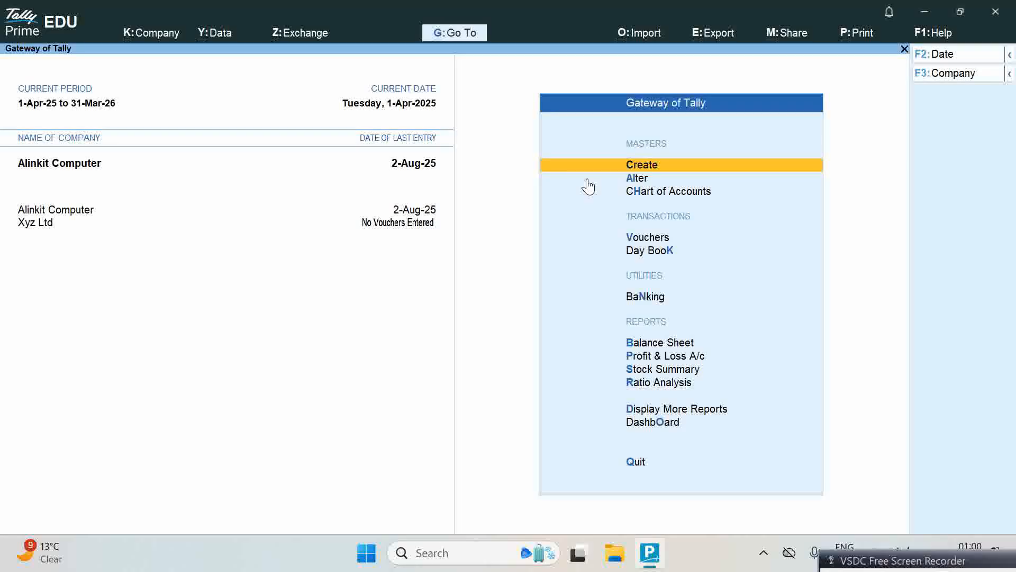
Step: Show the additional master types and create a new cost category named Wages, allocating revenue items but not non-revenue items
{"action": "key", "text": "Return"}
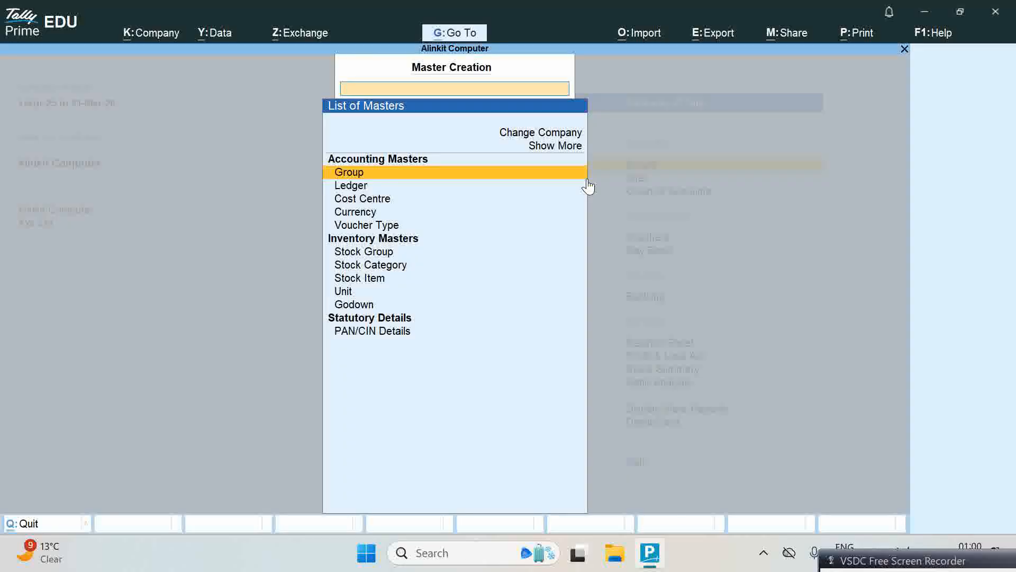
{"action": "left_click", "coordinate": [559, 149]}
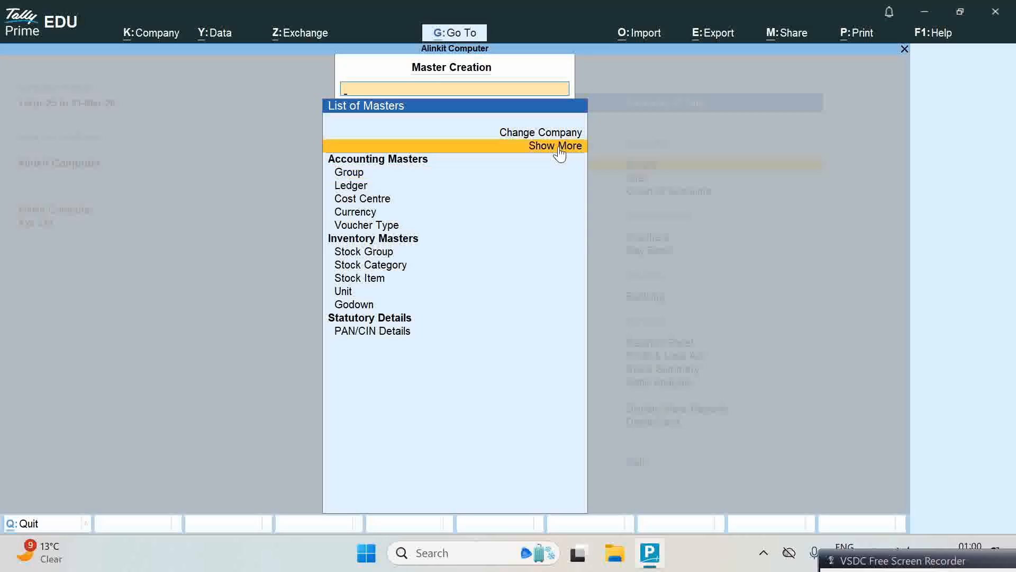
{"action": "left_click", "coordinate": [560, 147]}
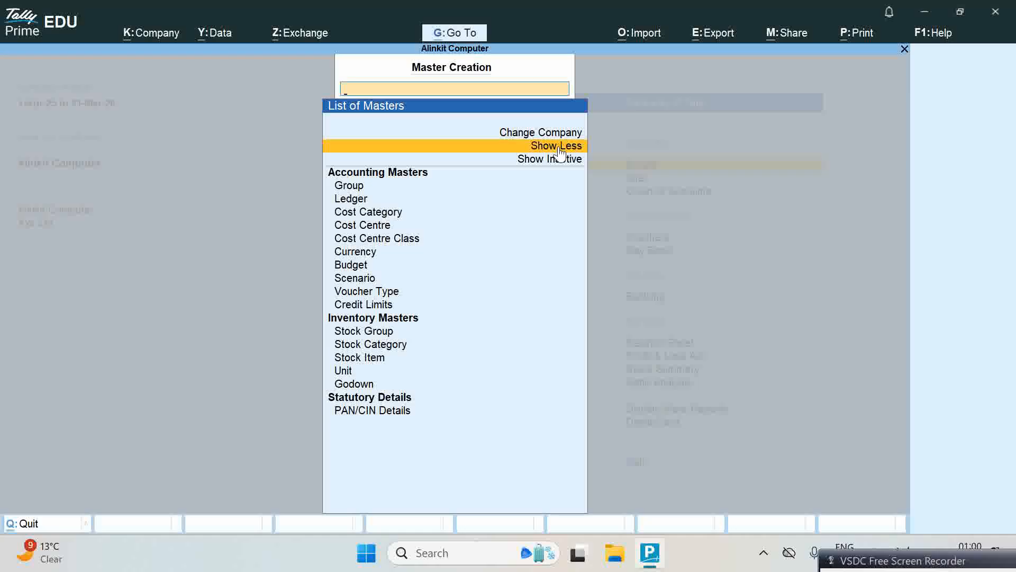
{"action": "key", "text": "Down"}
{"action": "key", "text": "Down"}
{"action": "key", "text": "Down"}
{"action": "key", "text": "Down"}
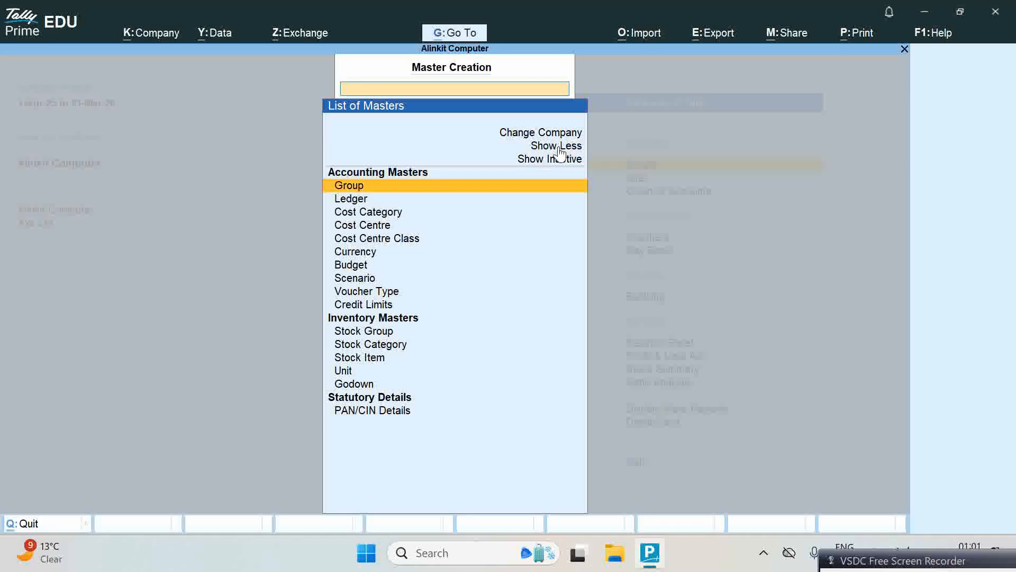
{"action": "key", "text": "Return"}
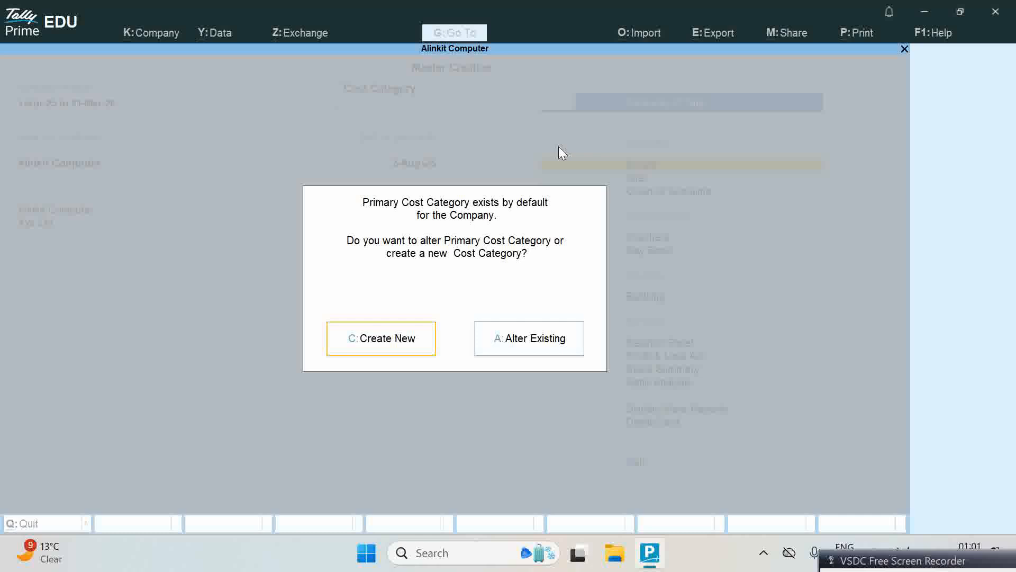
{"action": "key", "text": "Return"}
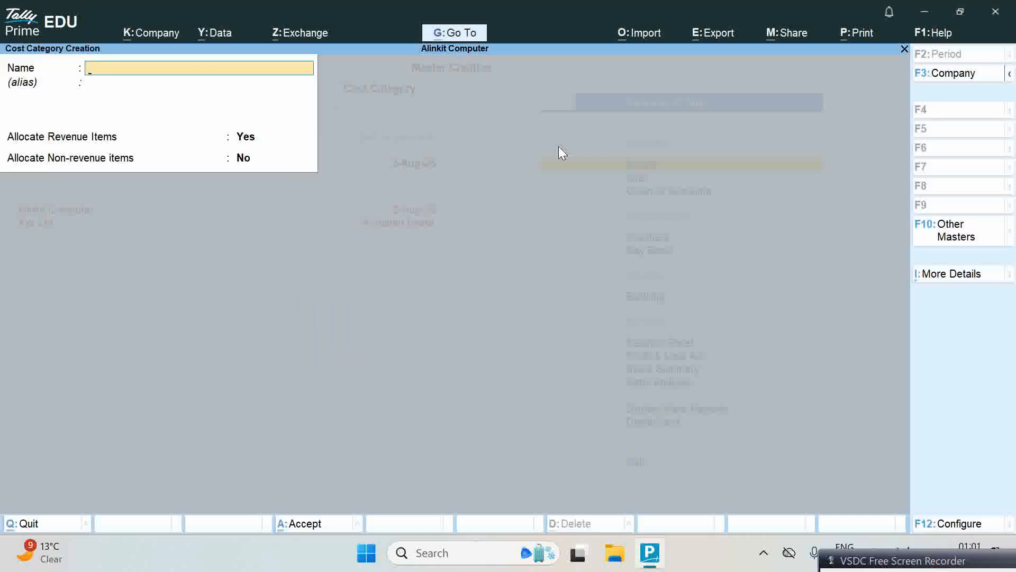
{"action": "type", "text": "Wages"}
{"action": "key", "text": "Return"}
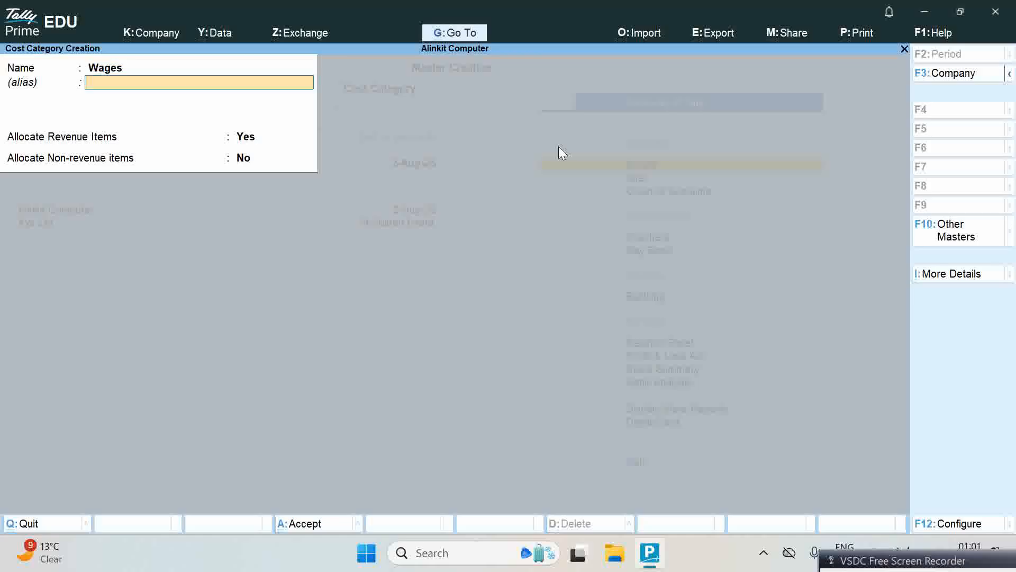
{"action": "key", "text": "Return"}
{"action": "key", "text": "Return"}
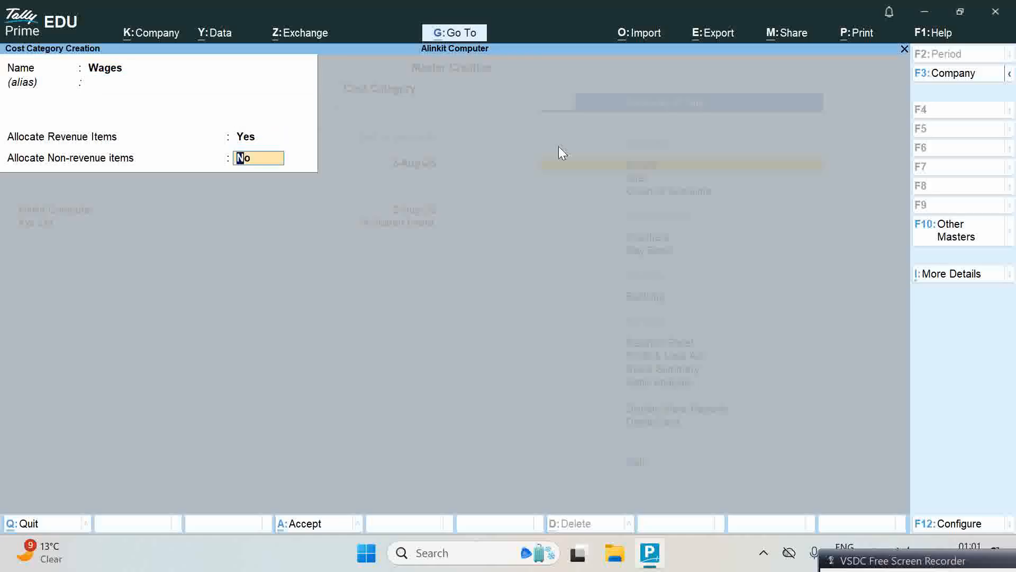
{"action": "key", "text": "Return"}
{"action": "key", "text": "Return"}
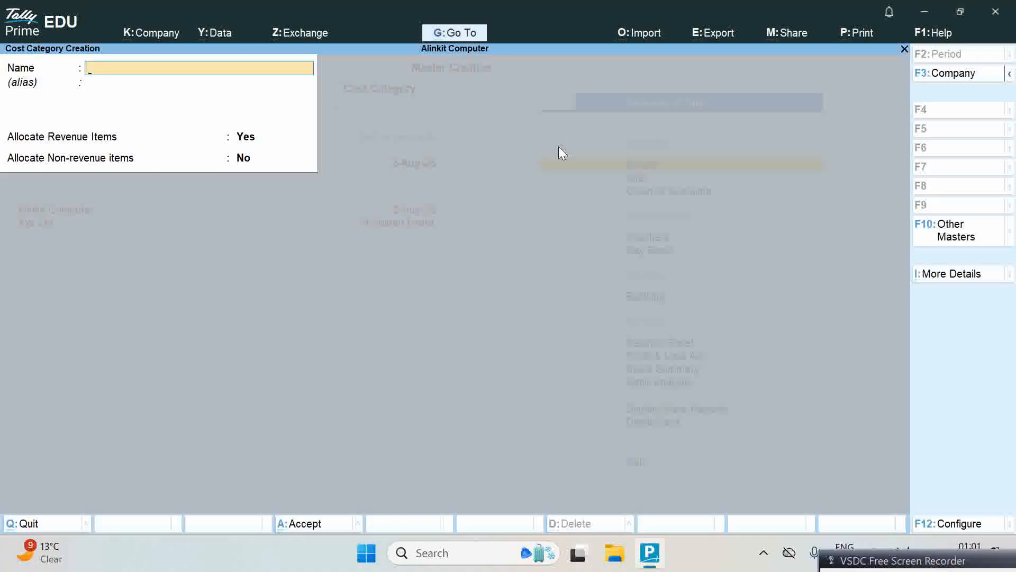
Step: Create a cost category named Salary, allocating revenue items but not non-revenue items, and leave cost category creation
{"action": "type", "text": "Salary"}
{"action": "key", "text": "Return"}
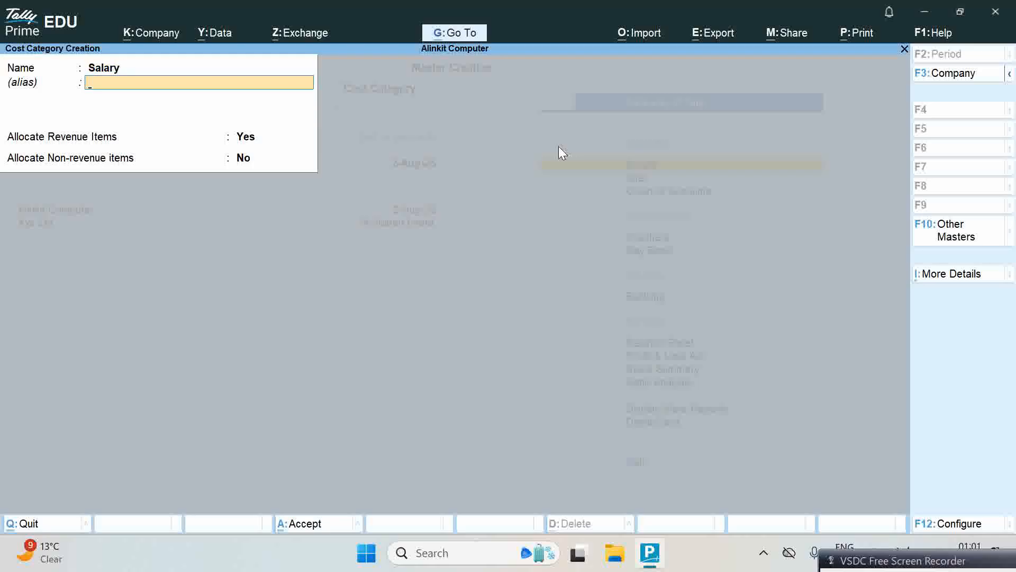
{"action": "key", "text": "Return"}
{"action": "key", "text": "Return"}
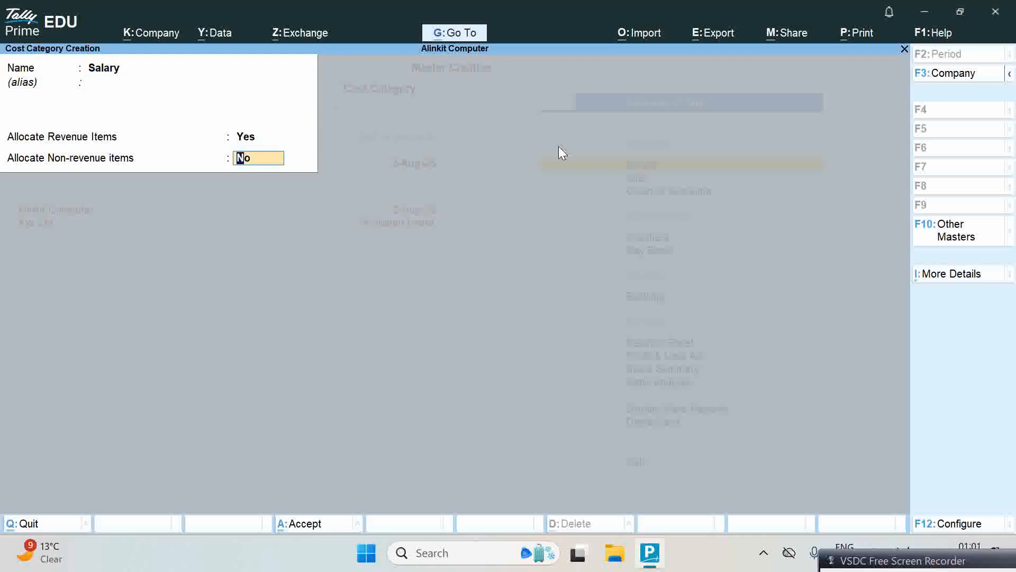
{"action": "key", "text": "Return"}
{"action": "key", "text": "Return"}
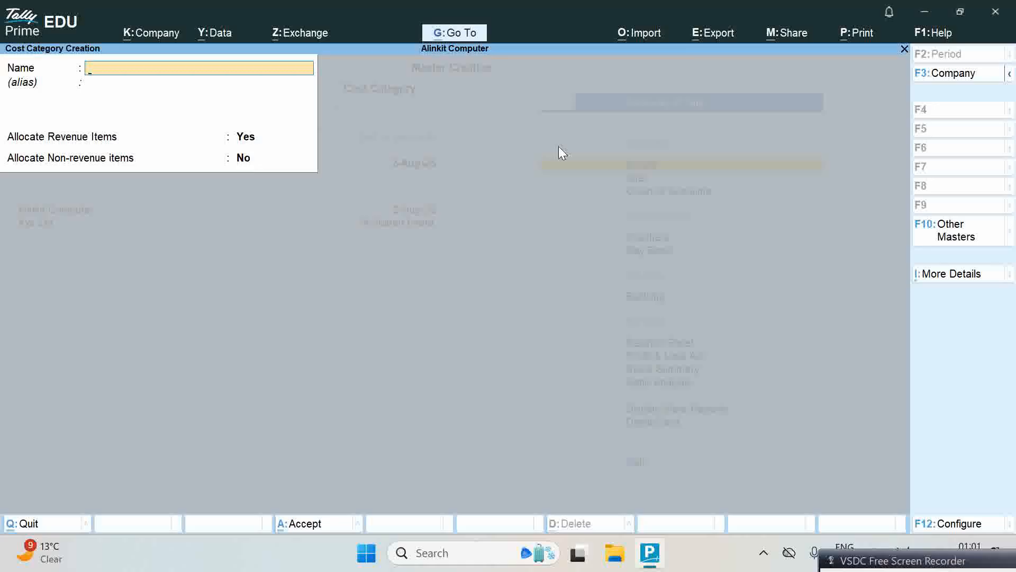
{"action": "key", "text": "Escape"}
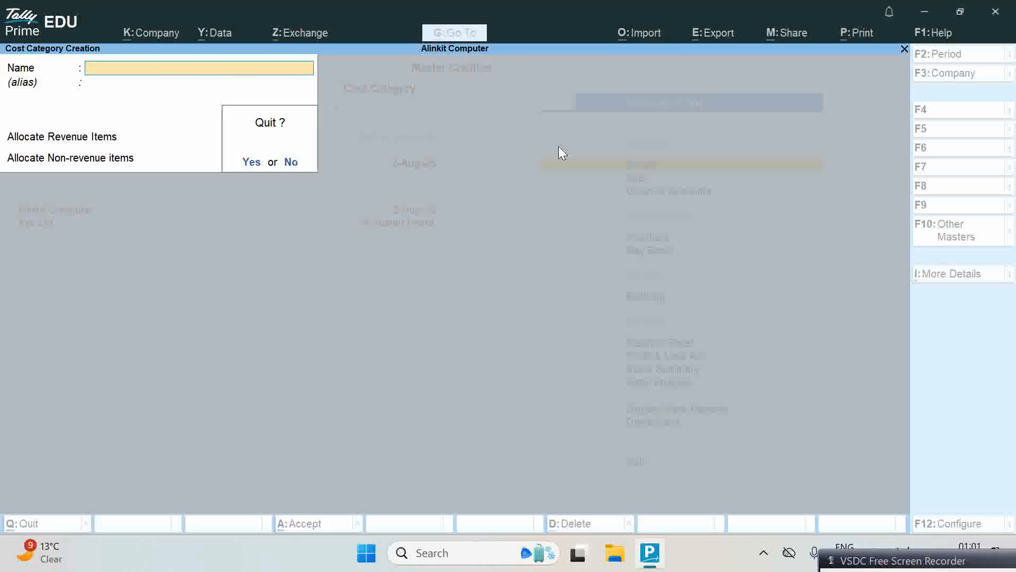
{"action": "key", "text": "Return"}
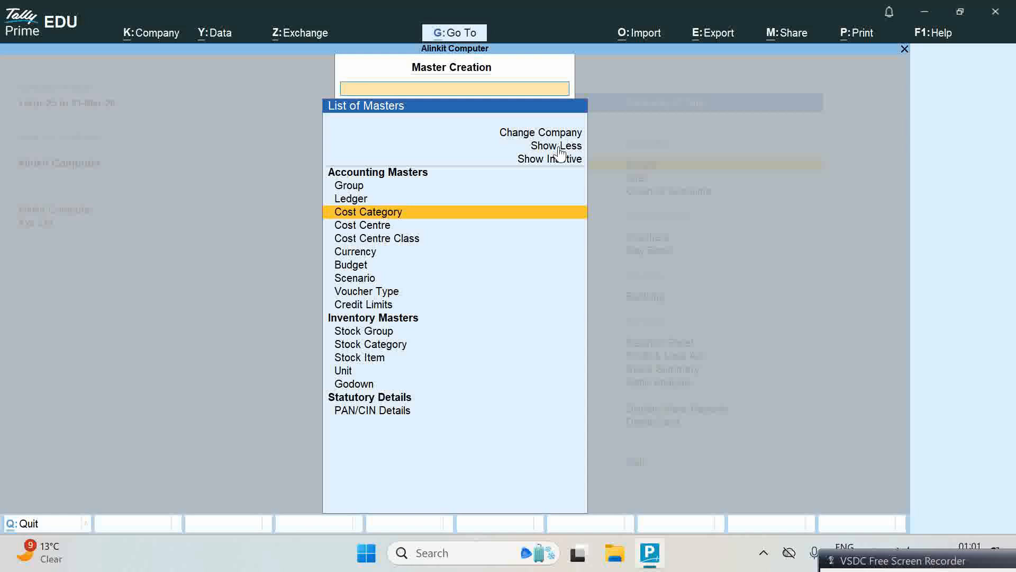
Step: Create a cost centre in the Salary category, named after the first salaried employee and placed under Primary
{"action": "key", "text": "Down"}
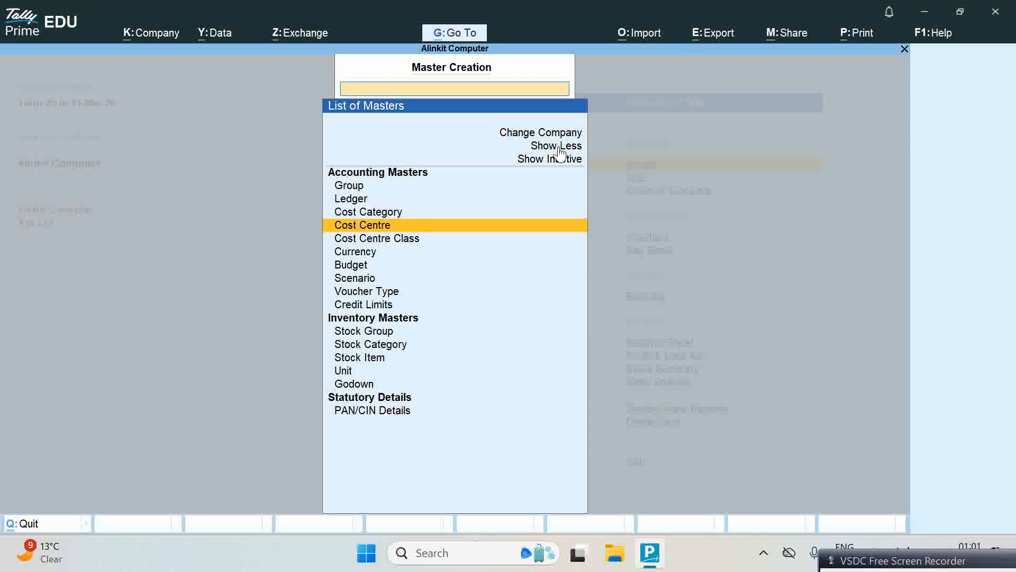
{"action": "key", "text": "Return"}
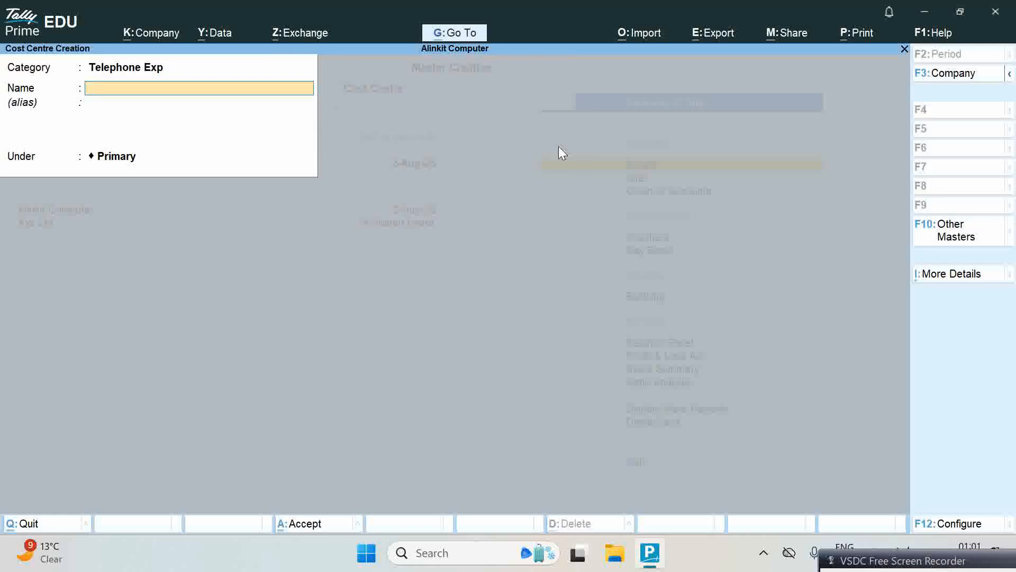
{"action": "key", "text": "BackSpace"}
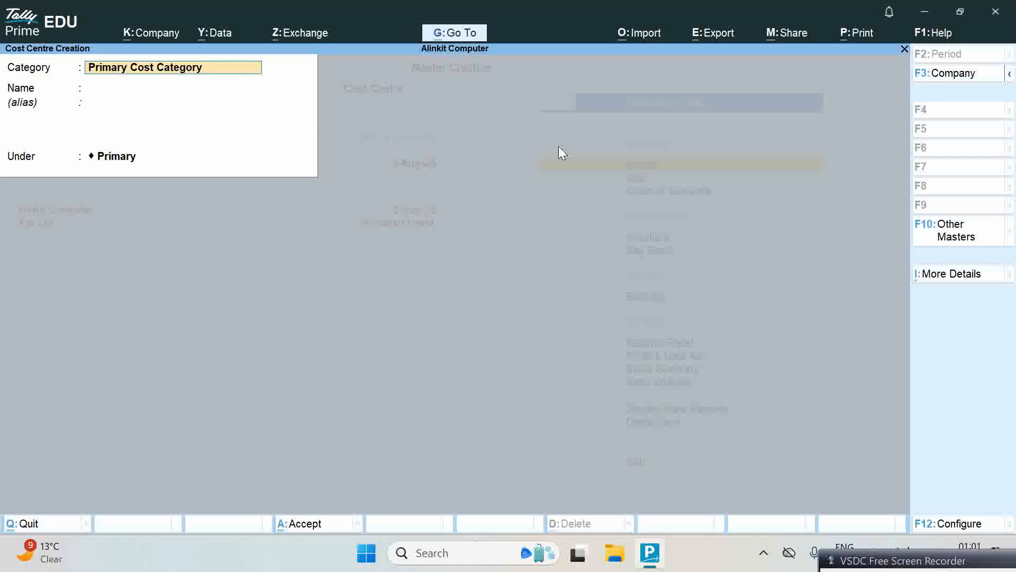
{"action": "type", "text": "Sal"}
{"action": "key", "text": "Return"}
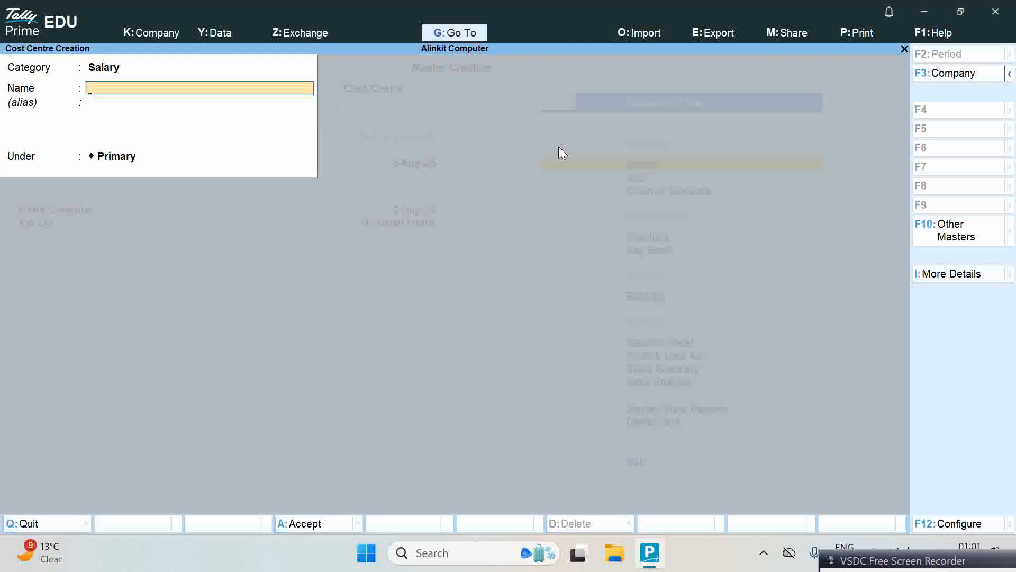
{"action": "type", "text": "Rohit"}
{"action": "key", "text": "Return"}
{"action": "key", "text": "Return"}
{"action": "key", "text": "Return"}
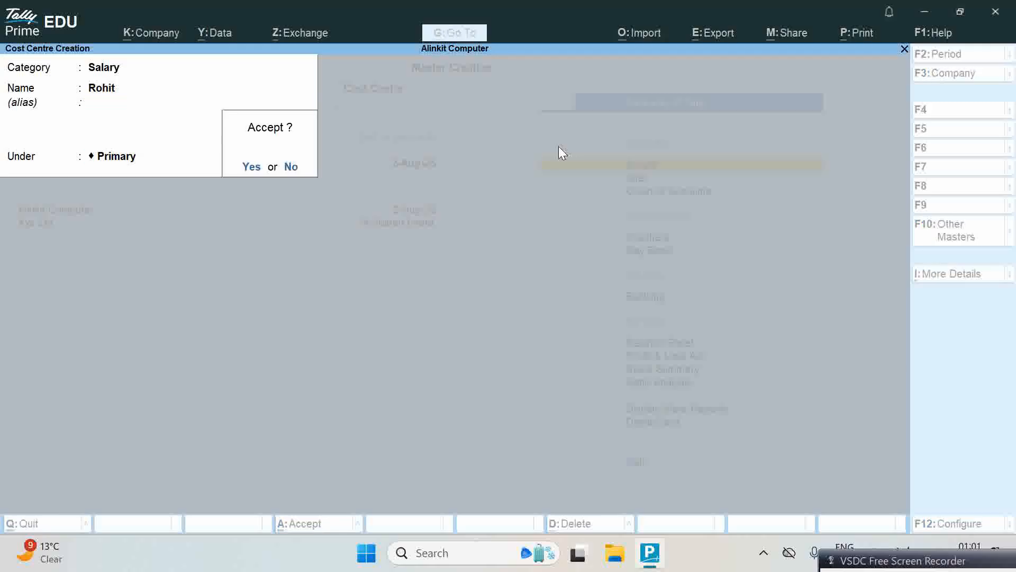
{"action": "key", "text": "Return"}
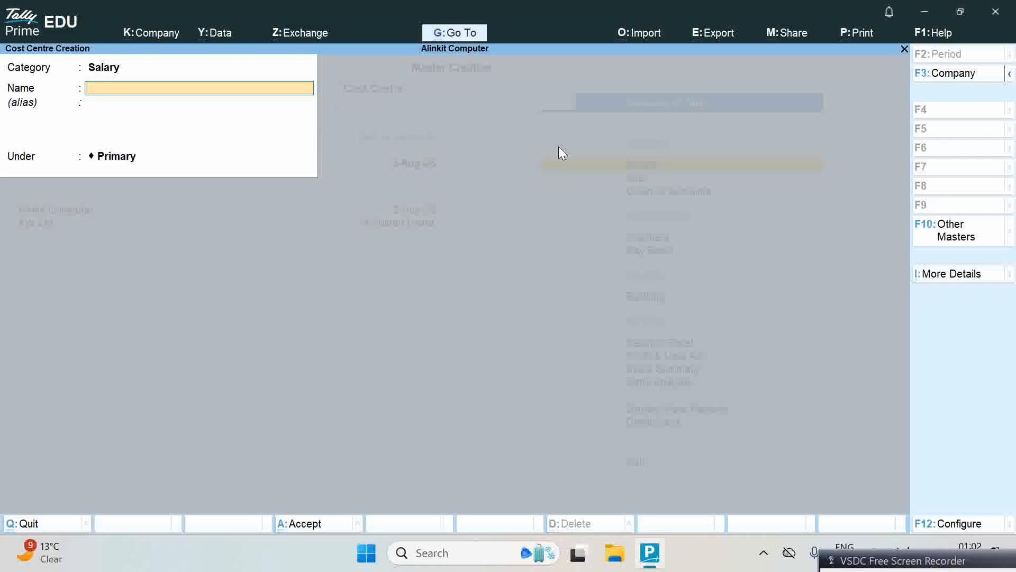
Step: Add a second employee's cost centre to the Salary category, entering the employee's name and keeping it under Primary
{"action": "type", "text": "Monika"}
{"action": "key", "text": "Return"}
{"action": "key", "text": "Return"}
{"action": "key", "text": "Return"}
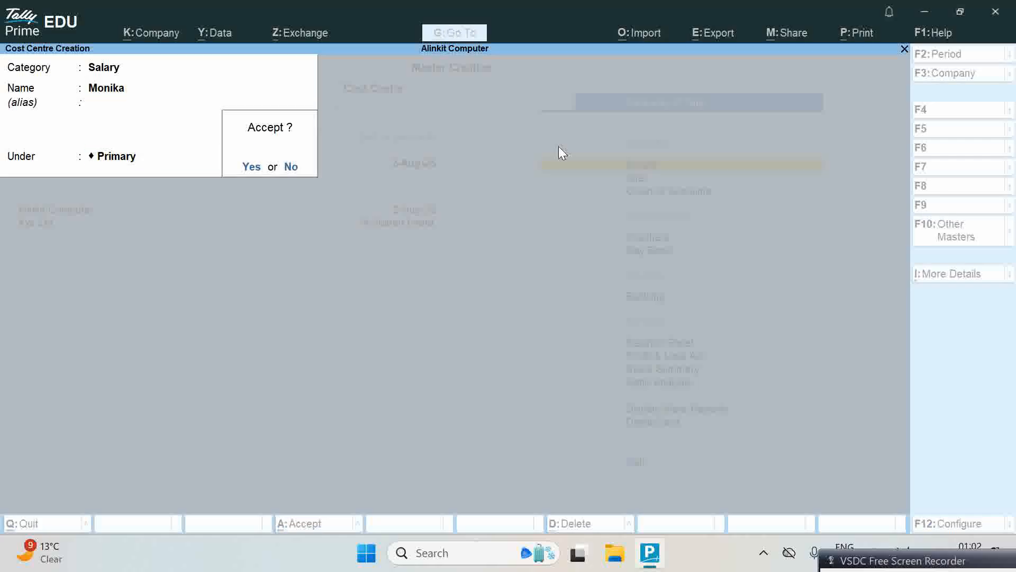
{"action": "key", "text": "Return"}
Step: Add a third employee's cost centre to the Salary category, entering the employee's name and keeping it under Primary
{"action": "type", "text": "Suresh"}
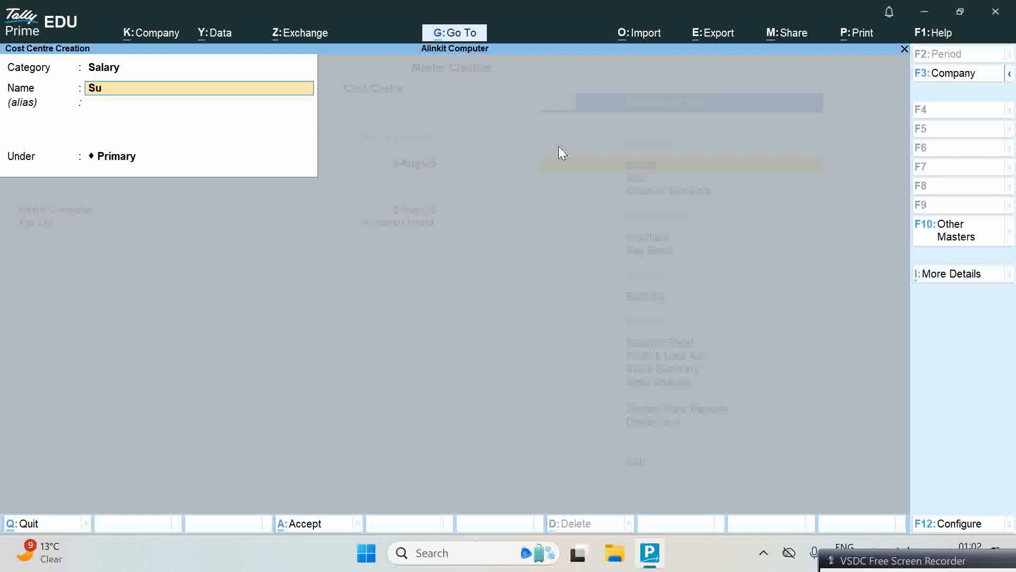
{"action": "key", "text": "Return"}
{"action": "key", "text": "Return"}
{"action": "key", "text": "Return"}
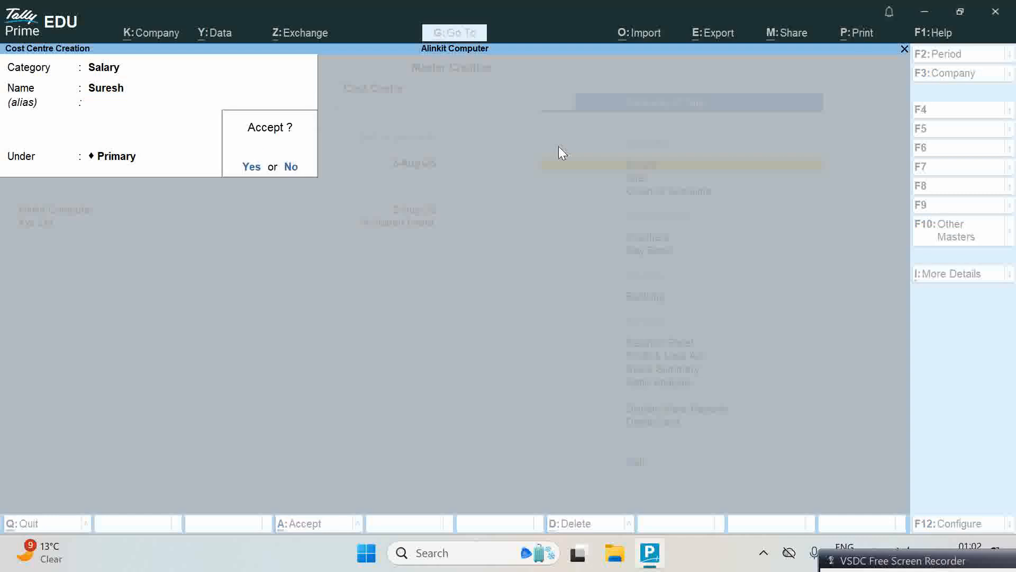
{"action": "key", "text": "Return"}
Step: Add a fourth employee's cost centre to the Salary category, entering the employee's full name and keeping it under Primary
{"action": "type", "text": "Mad"}
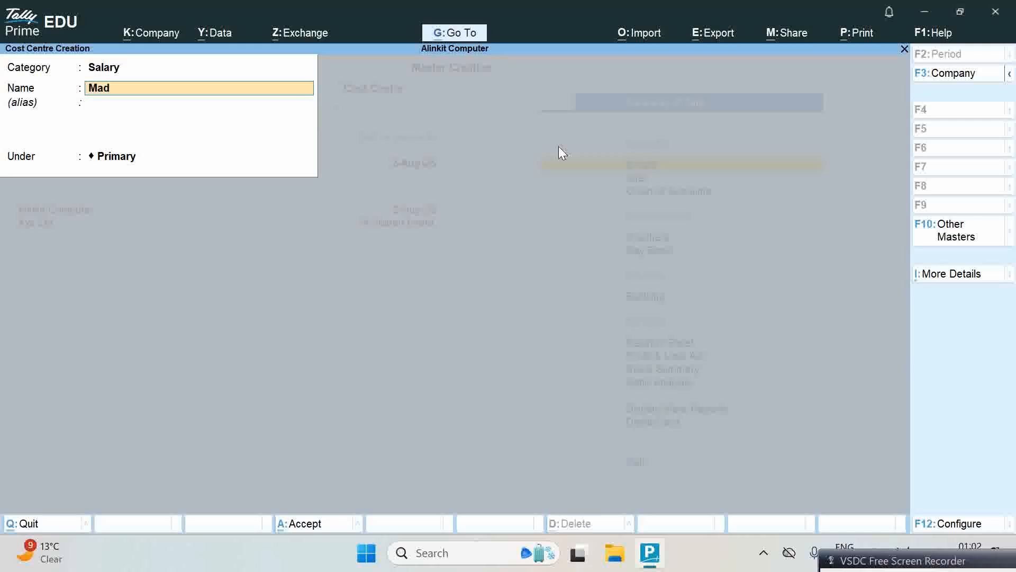
{"action": "type", "text": "an Gopla"}
{"action": "key", "text": "BackSpace"}
{"action": "key", "text": "BackSpace"}
{"action": "type", "text": "al"}
{"action": "key", "text": "Return"}
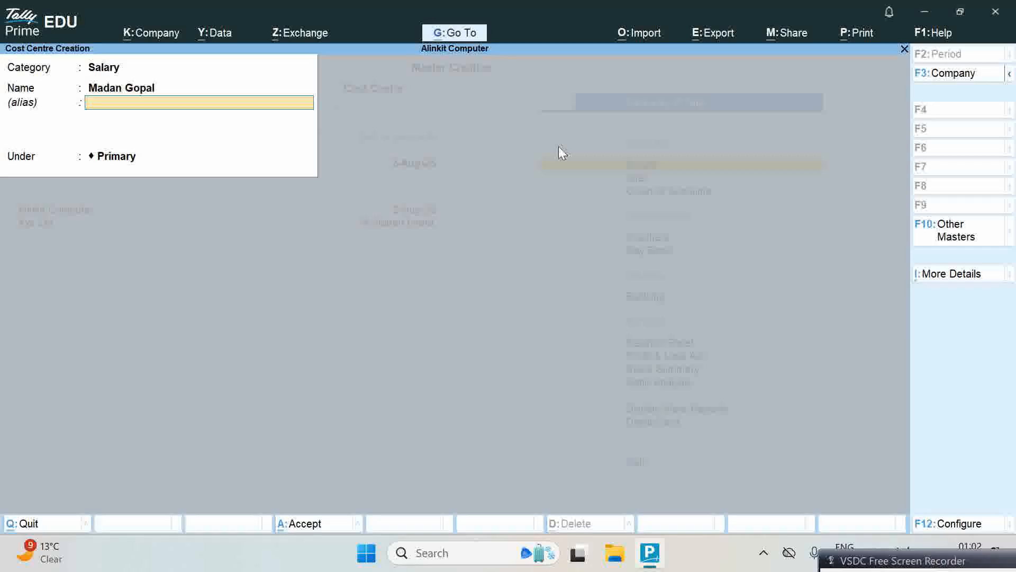
{"action": "key", "text": "Return"}
{"action": "key", "text": "Return"}
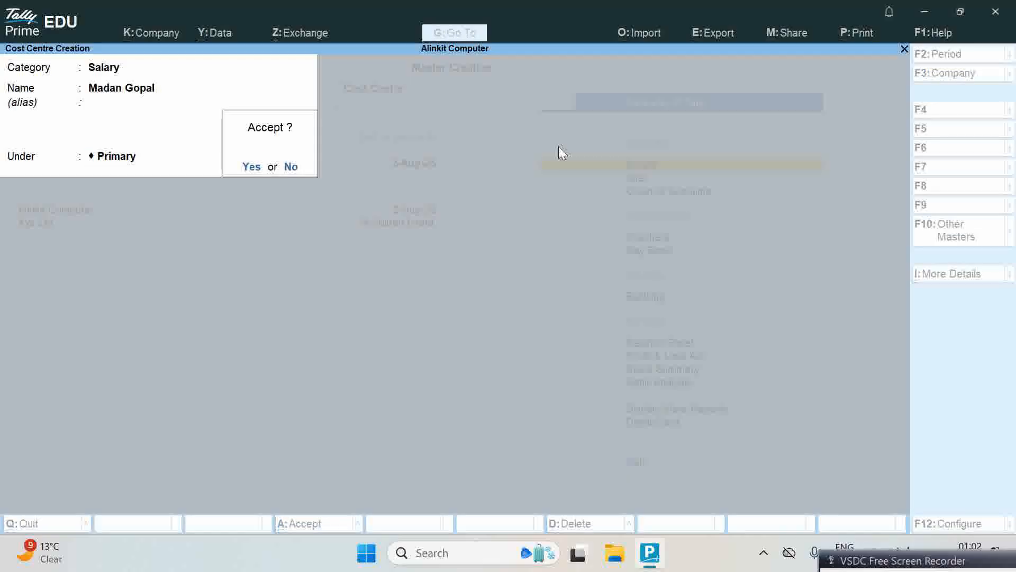
{"action": "key", "text": "Return"}
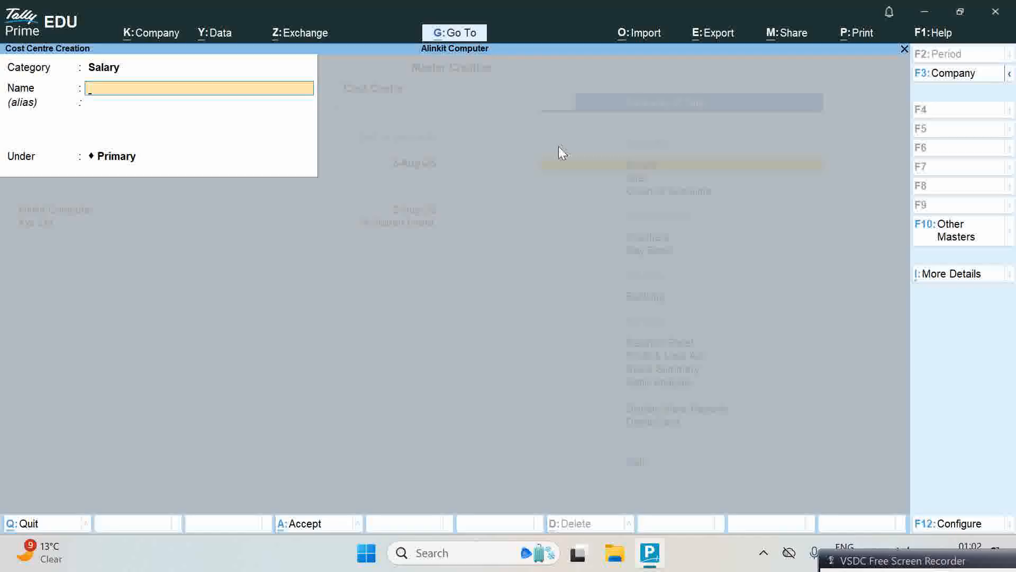
Step: Switch the cost centre category to Wages and create a cost centre named after the first worker, under Primary
{"action": "key", "text": "BackSpace"}
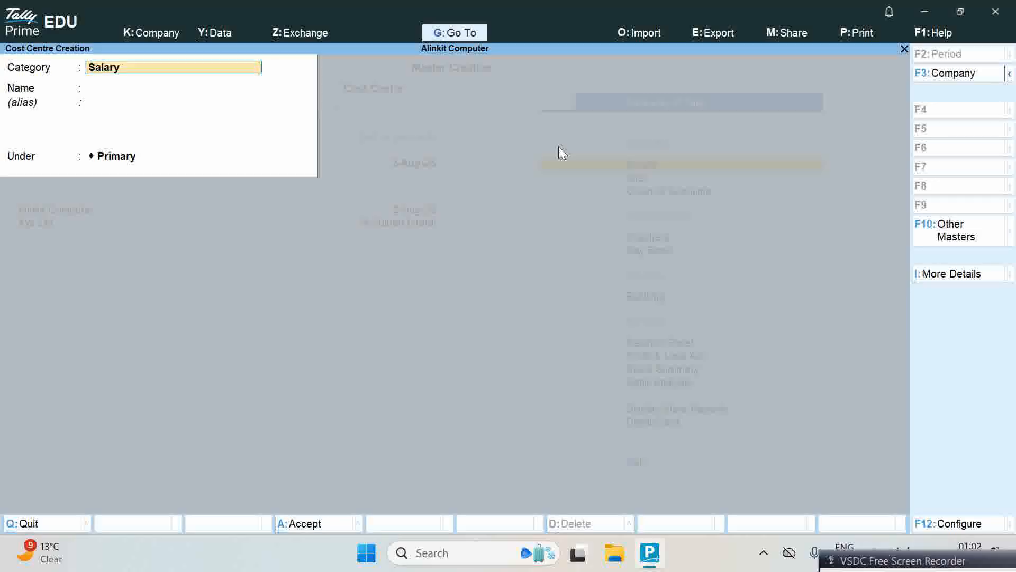
{"action": "type", "text": "Wa"}
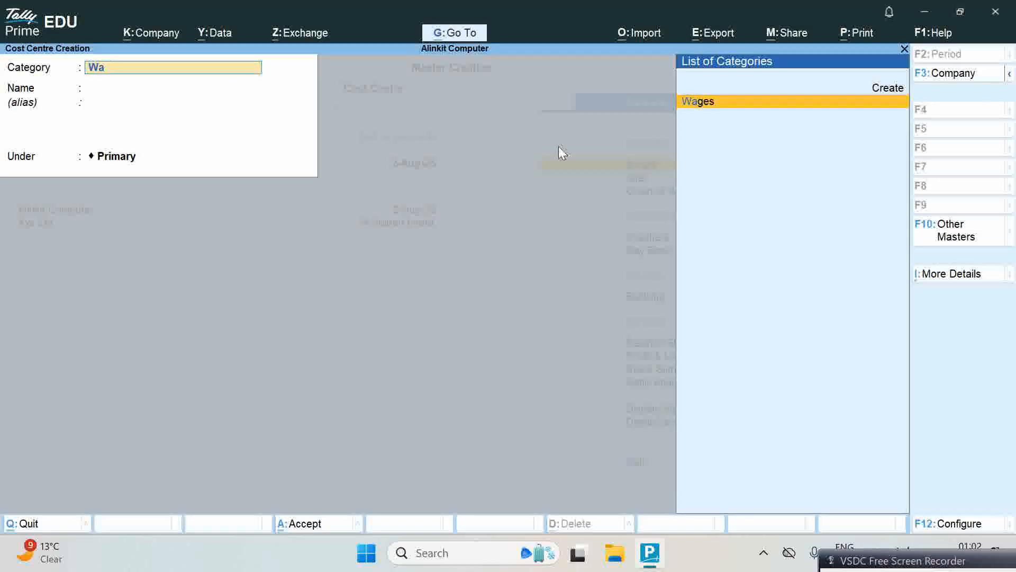
{"action": "key", "text": "Return"}
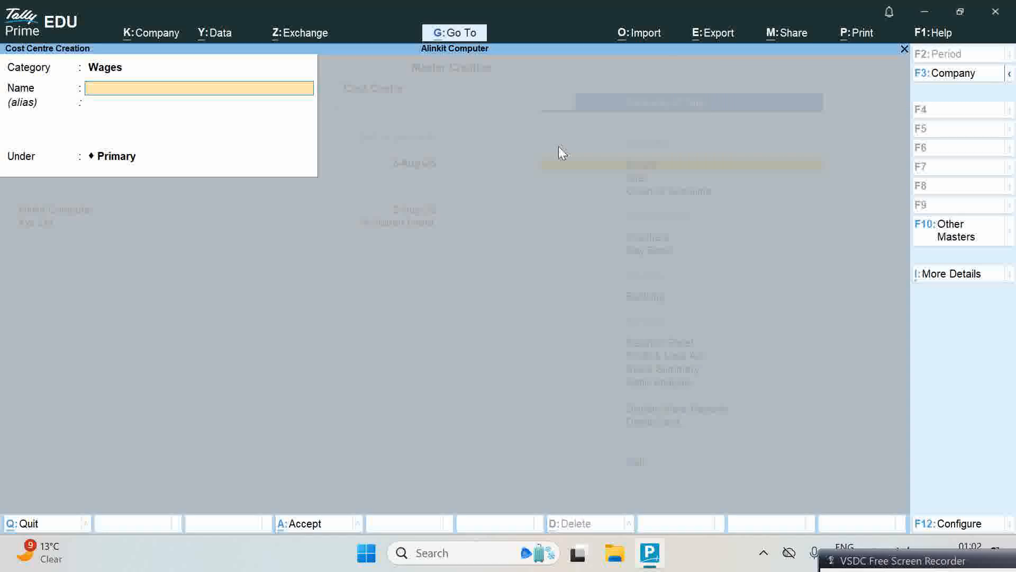
{"action": "type", "text": "Raju"}
{"action": "key", "text": "Return"}
{"action": "key", "text": "Return"}
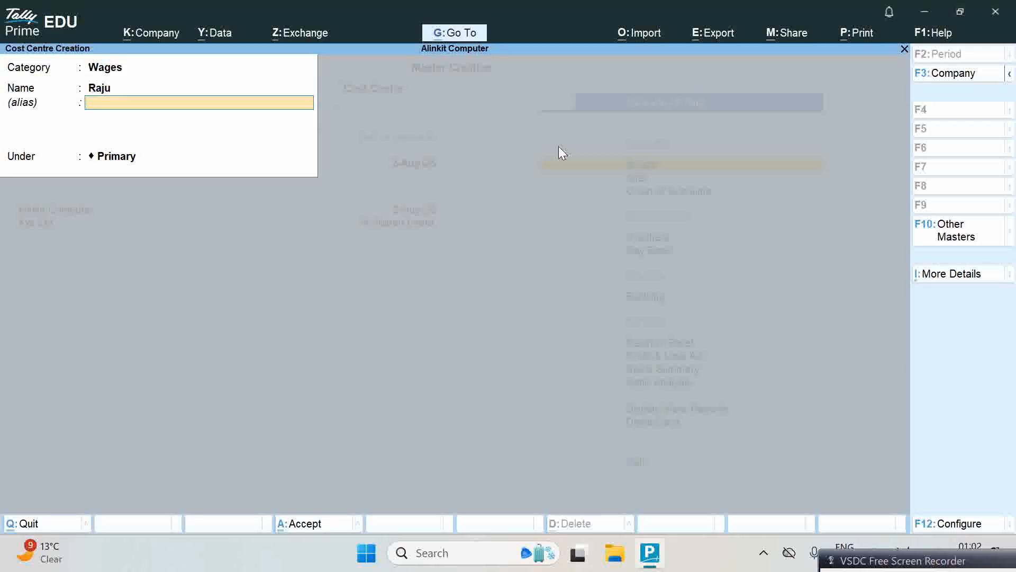
{"action": "key", "text": "Return"}
{"action": "key", "text": "Return"}
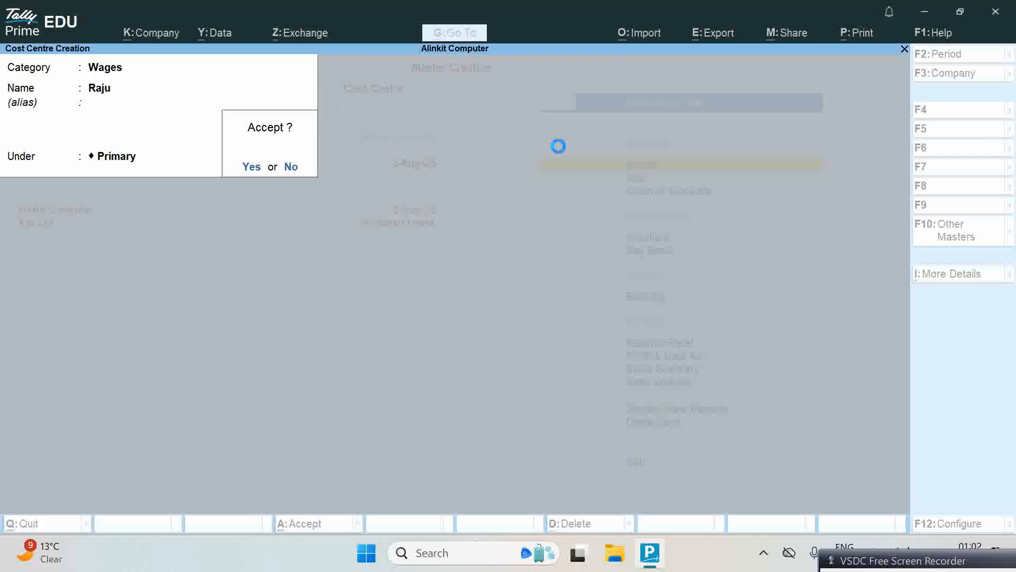
Step: Add a second worker's cost centre to the Wages category, entering the worker's name and keeping it under Primary
{"action": "type", "text": "Ramesh"}
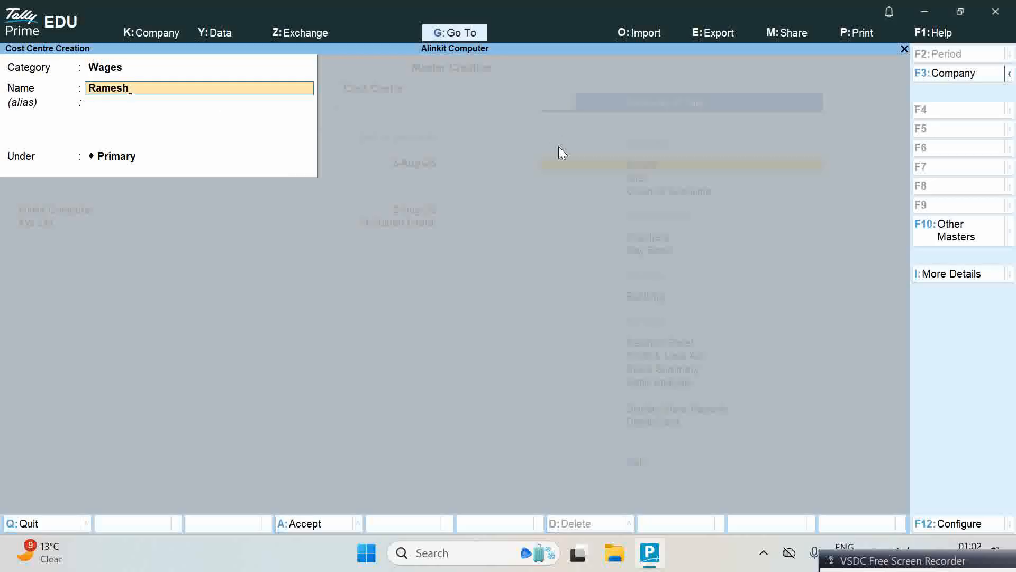
{"action": "key", "text": "Return"}
{"action": "key", "text": "Return"}
{"action": "key", "text": "Return"}
{"action": "key", "text": "Return"}
Step: Add a third worker's cost centre to the Wages category, entering the worker's name and keeping it under Primary
{"action": "type", "text": "Chandra"}
{"action": "key", "text": "Return"}
{"action": "key", "text": "Return"}
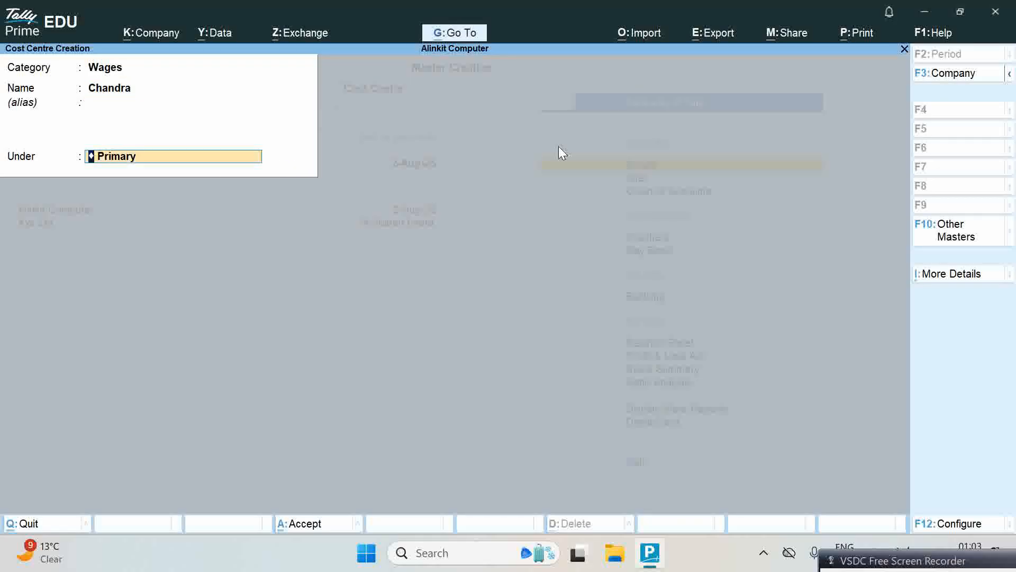
{"action": "key", "text": "Return"}
{"action": "key", "text": "Return"}
Step: Add a fourth worker's cost centre to the Wages category under Primary and return to the Gateway of Tally
{"action": "type", "text": "Rani"}
{"action": "key", "text": "Return"}
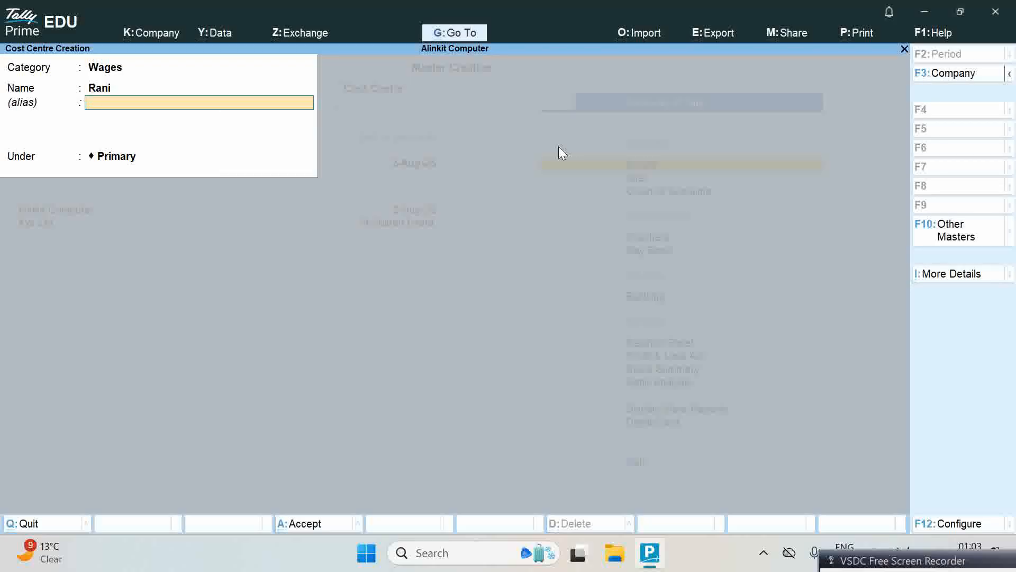
{"action": "key", "text": "Return"}
{"action": "key", "text": "Return"}
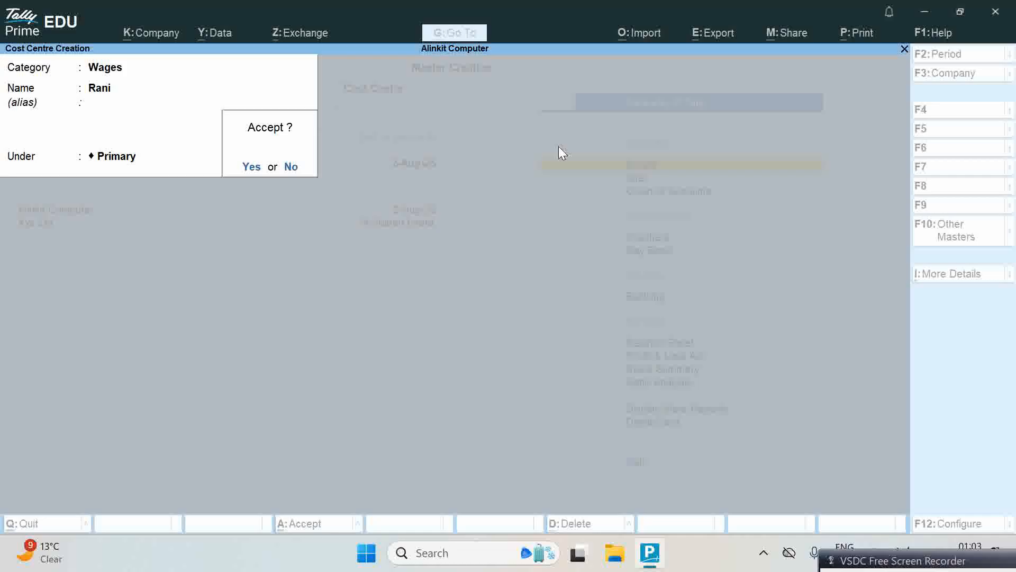
{"action": "key", "text": "Return"}
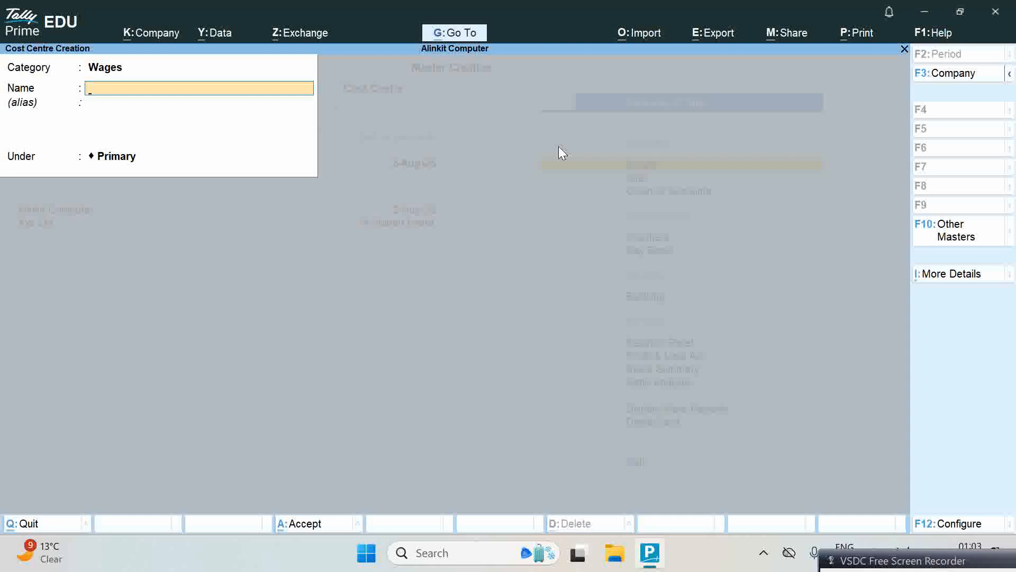
{"action": "key", "text": "Escape"}
{"action": "key", "text": "Escape"}
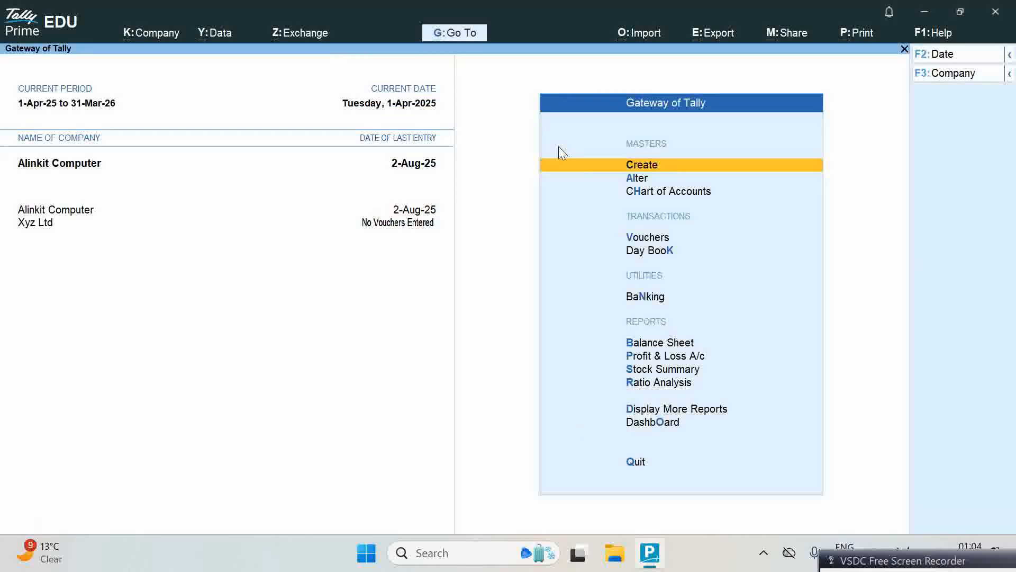
Step: Start a new payment voucher and choose Cash as the account being paid from
{"action": "key", "text": "Down"}
{"action": "key", "text": "Down"}
{"action": "key", "text": "Down"}
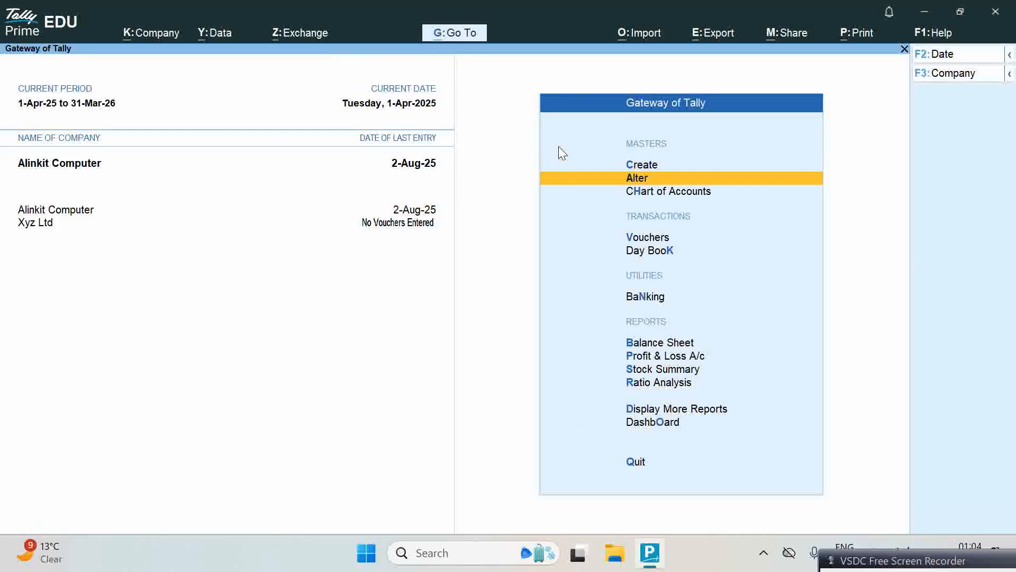
{"action": "key", "text": "Return"}
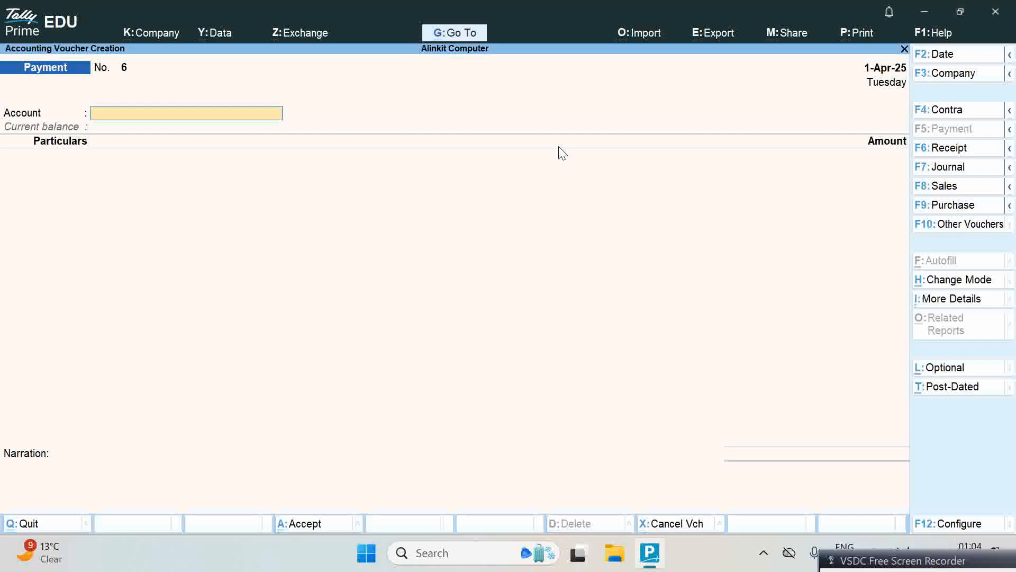
{"action": "type", "text": "Ca"}
{"action": "key", "text": "Return"}
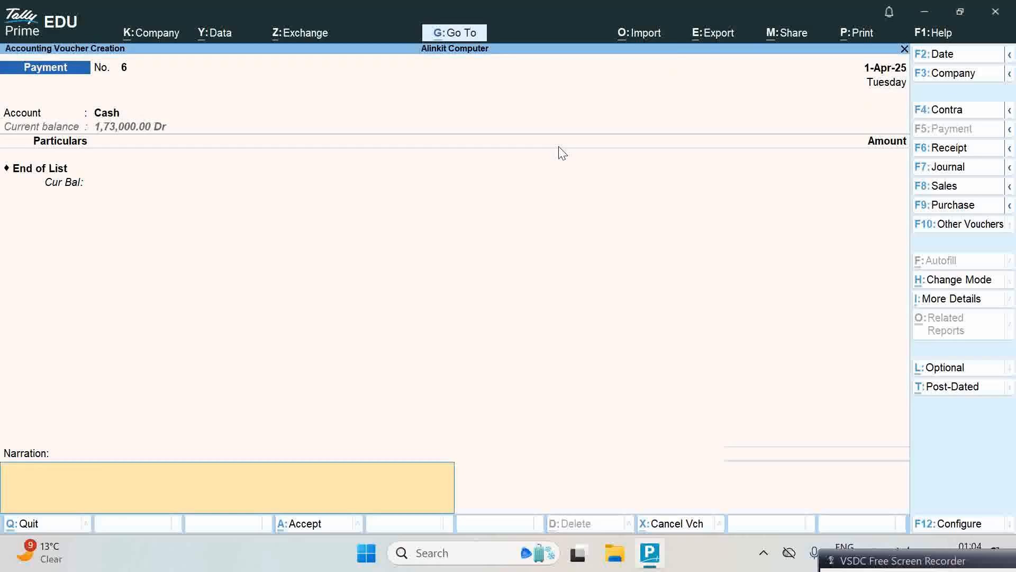
Step: Enter the Salary ledger in the voucher's particulars with an amount of 1,00,000
{"action": "key", "text": "BackSpace"}
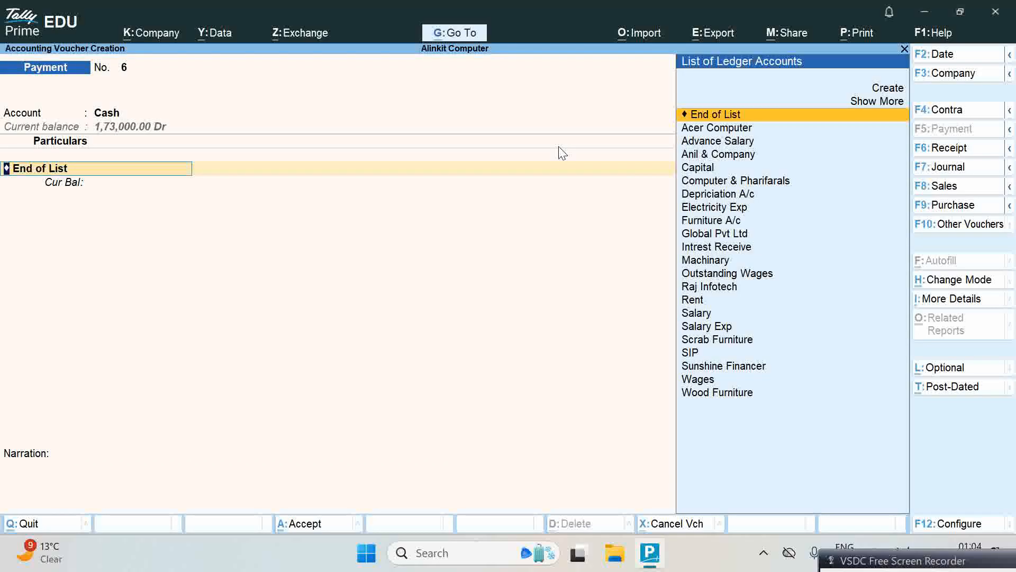
{"action": "type", "text": "Sa"}
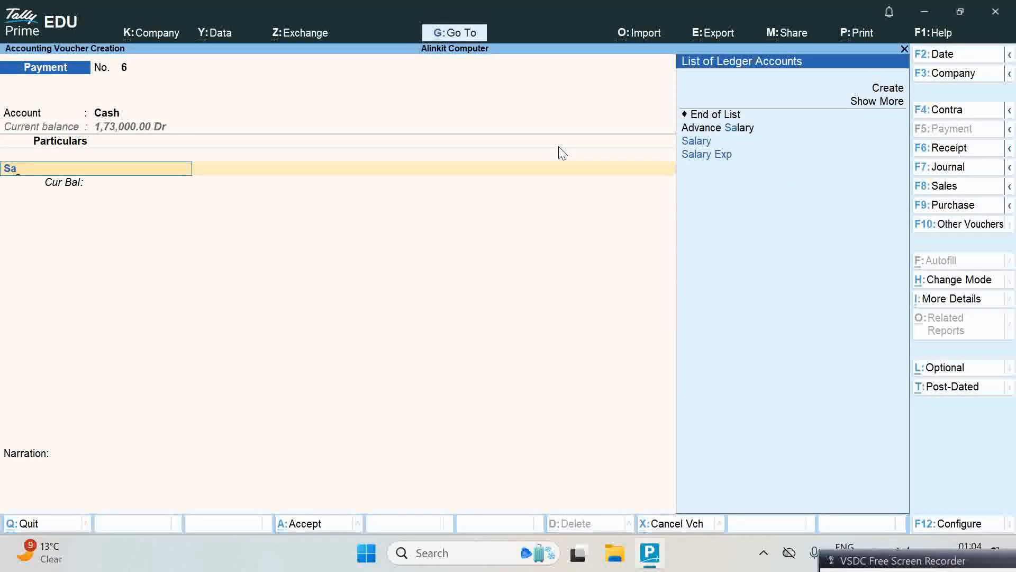
{"action": "key", "text": "Return"}
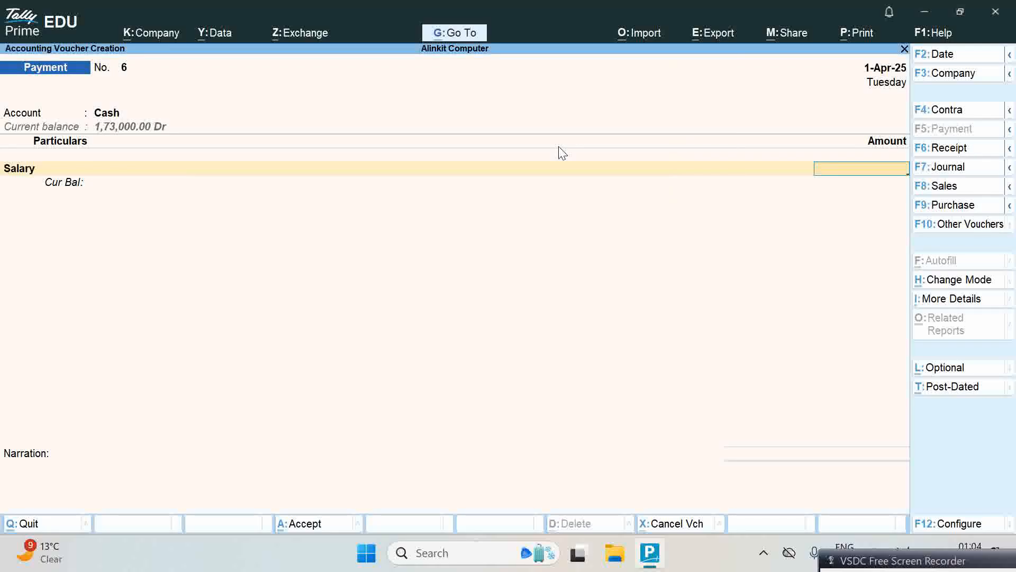
{"action": "type", "text": "1,00,000"}
{"action": "key", "text": "Return"}
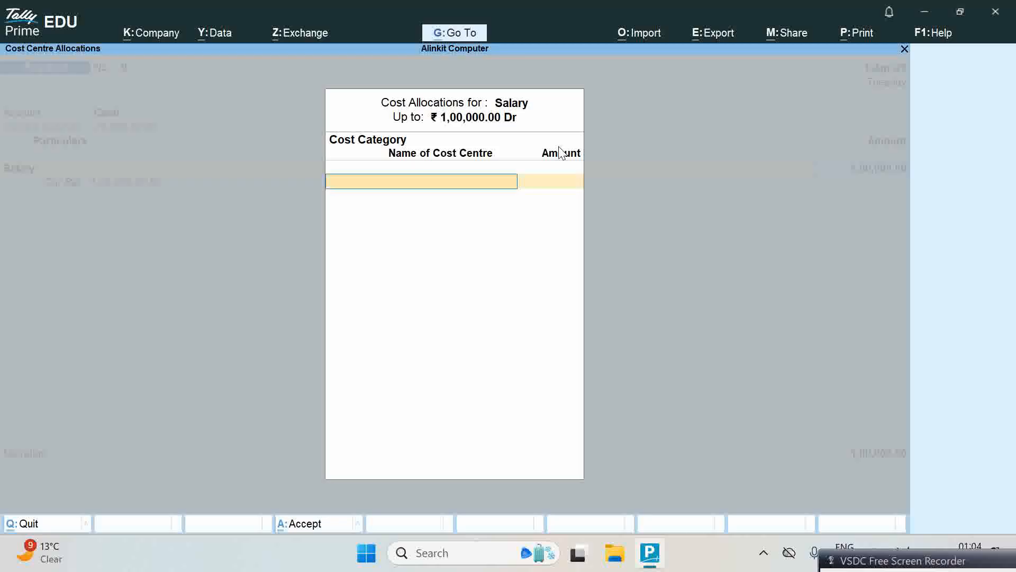
Step: Choose Salary as the cost category in the salary payment's cost allocations
{"action": "type", "text": "A"}
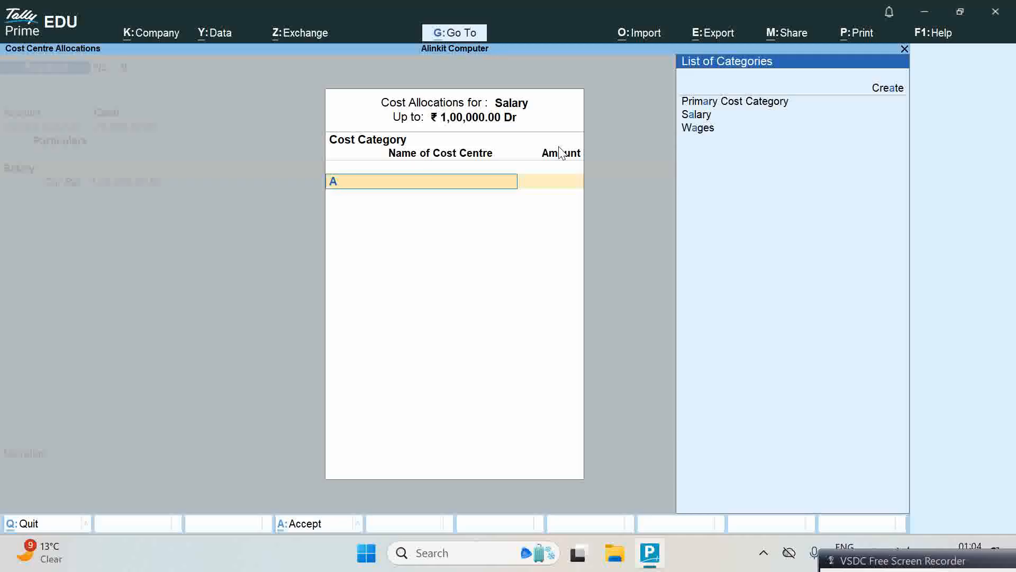
{"action": "key", "text": "BackSpace"}
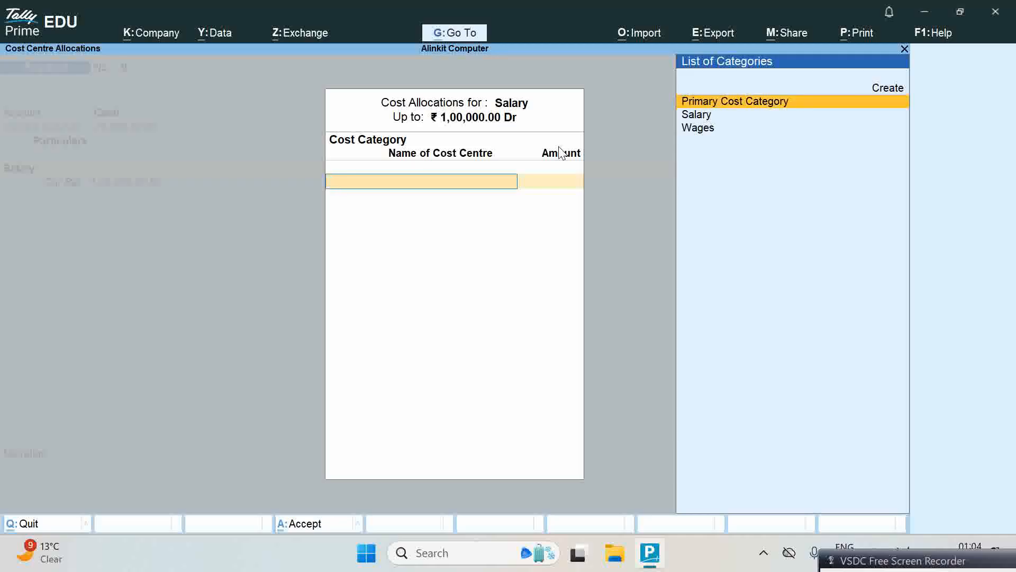
{"action": "key", "text": "Return"}
{"action": "key", "text": "BackSpace"}
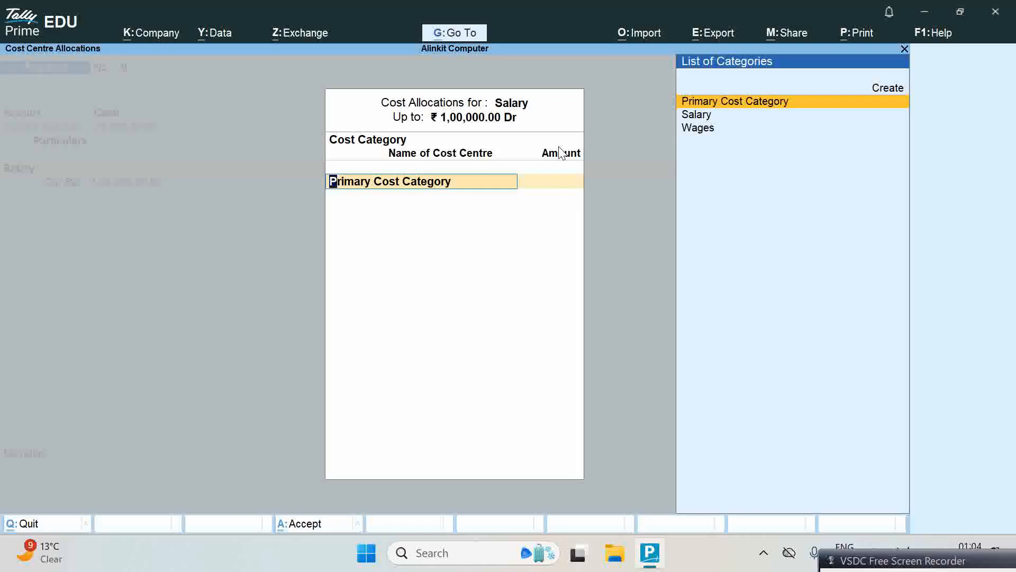
{"action": "key", "text": "Down"}
{"action": "key", "text": "Return"}
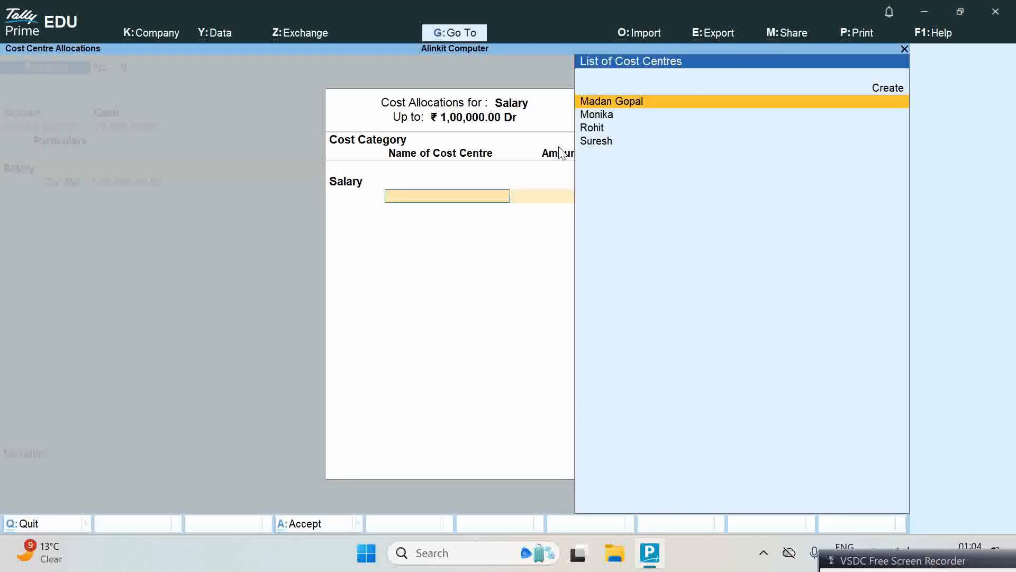
Step: Allocate 30,000 of the salary to the first listed employee's cost centre and 10,000 to the fourth listed employee's cost centre
{"action": "key", "text": "Return"}
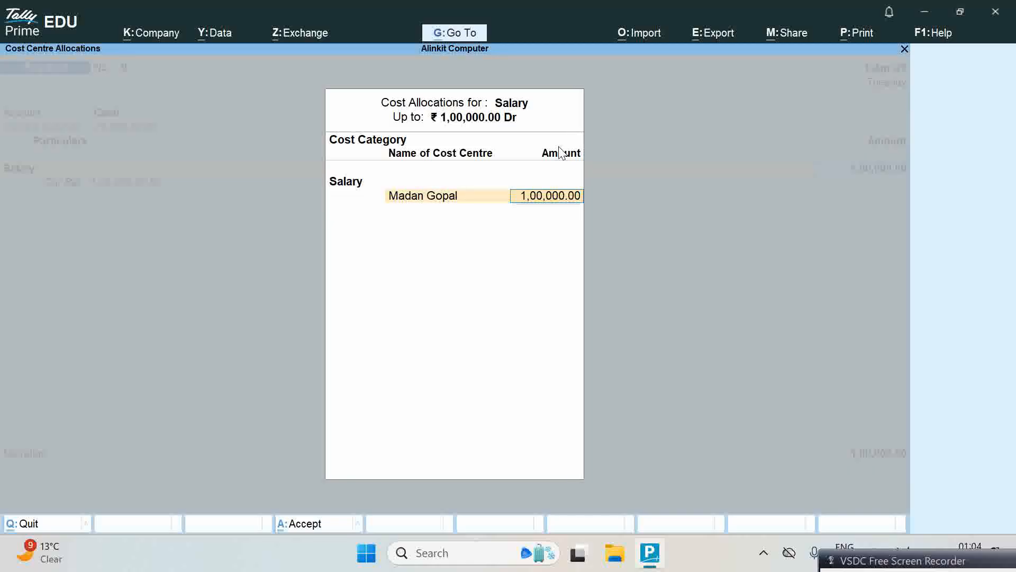
{"action": "type", "text": "30000"}
{"action": "key", "text": "Return"}
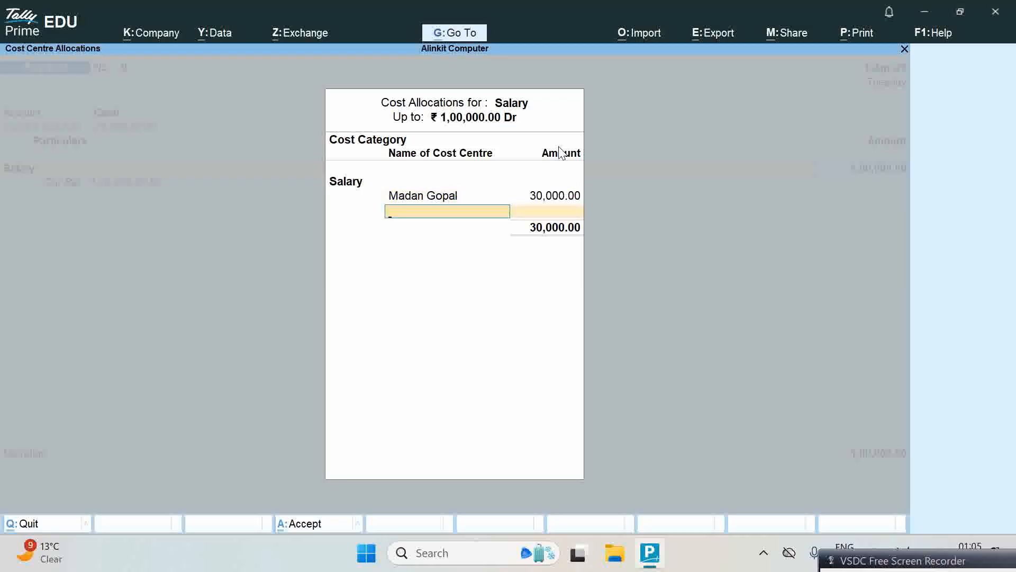
{"action": "type", "text": "S"}
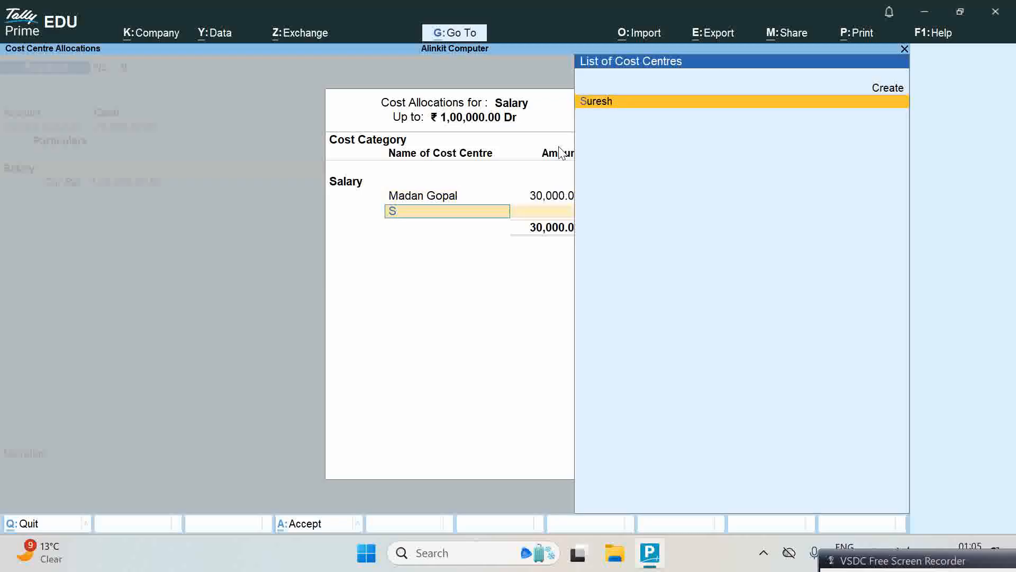
{"action": "key", "text": "Return"}
{"action": "type", "text": "10000"}
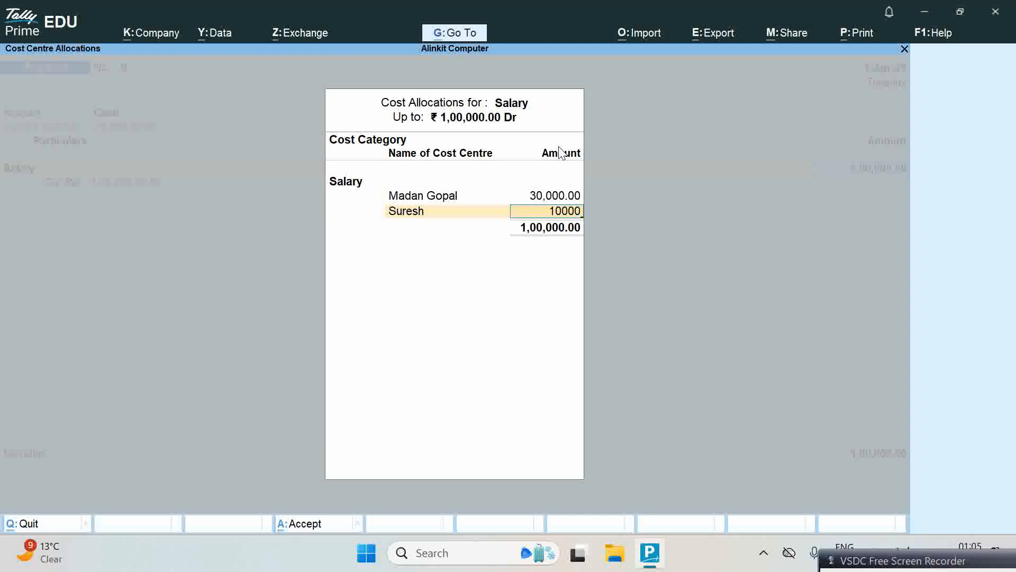
{"action": "key", "text": "Return"}
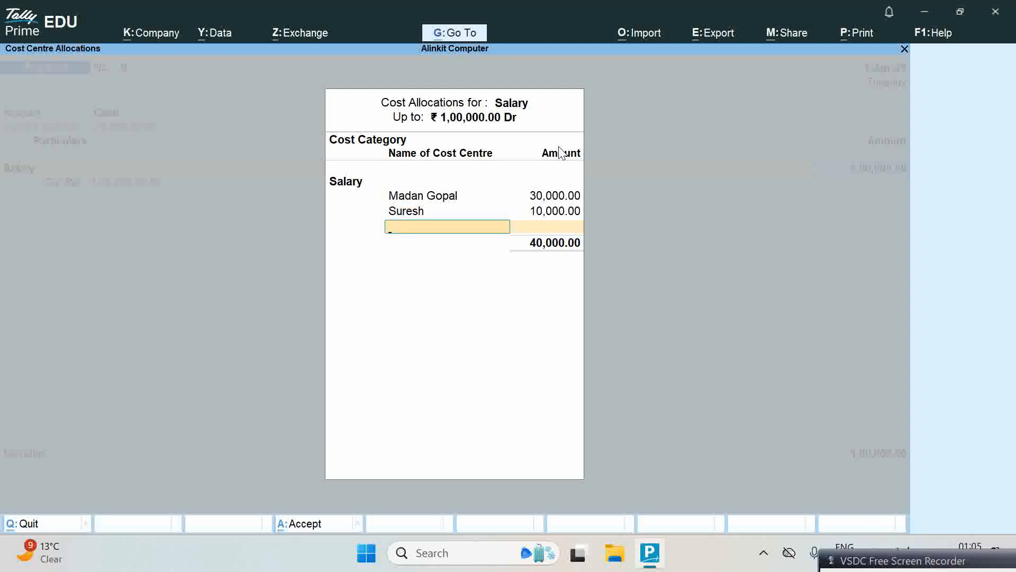
Step: Allocate 20,000 of the salary payment to the third listed employee's cost centre
{"action": "type", "text": "R"}
{"action": "key", "text": "Return"}
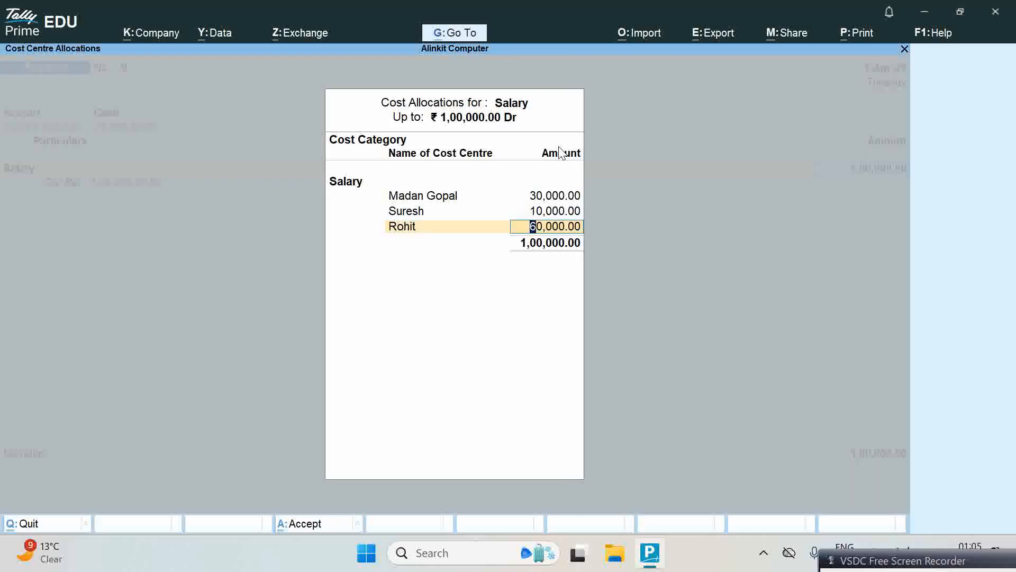
{"action": "type", "text": "20000"}
{"action": "key", "text": "Return"}
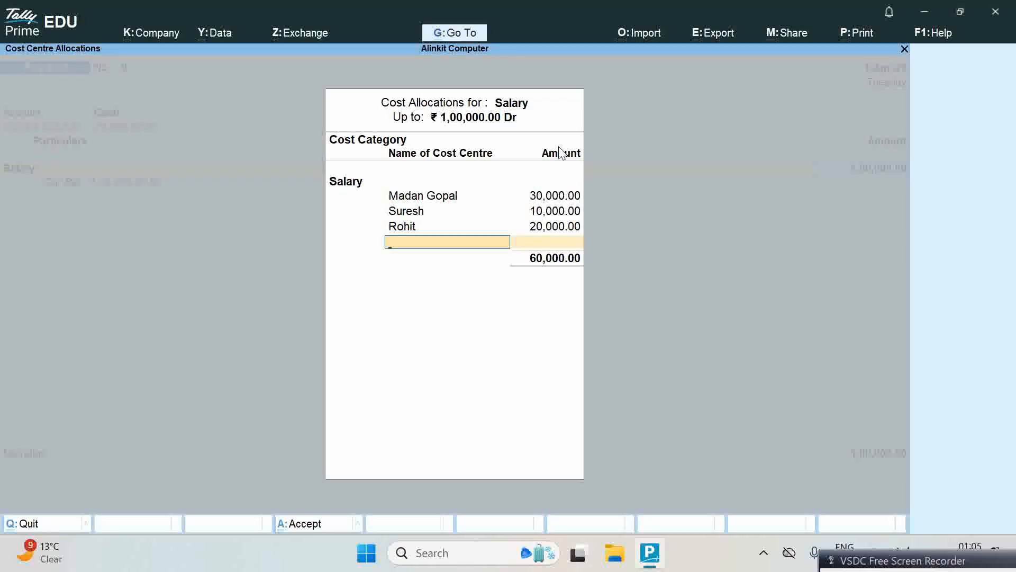
Step: Allocate the remaining 40,000 of the salary to the second listed employee's cost centre
{"action": "type", "text": "S"}
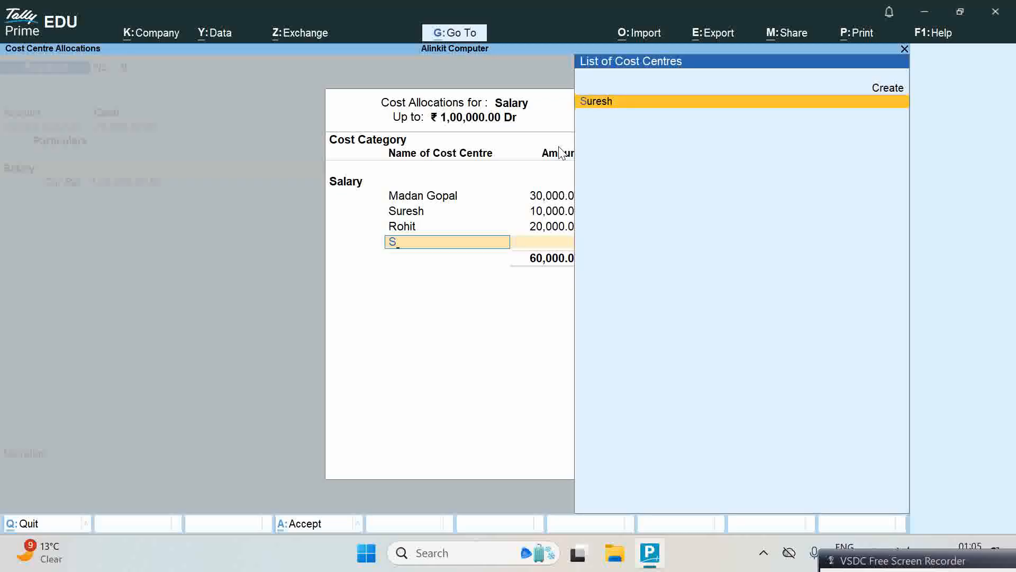
{"action": "key", "text": "Return"}
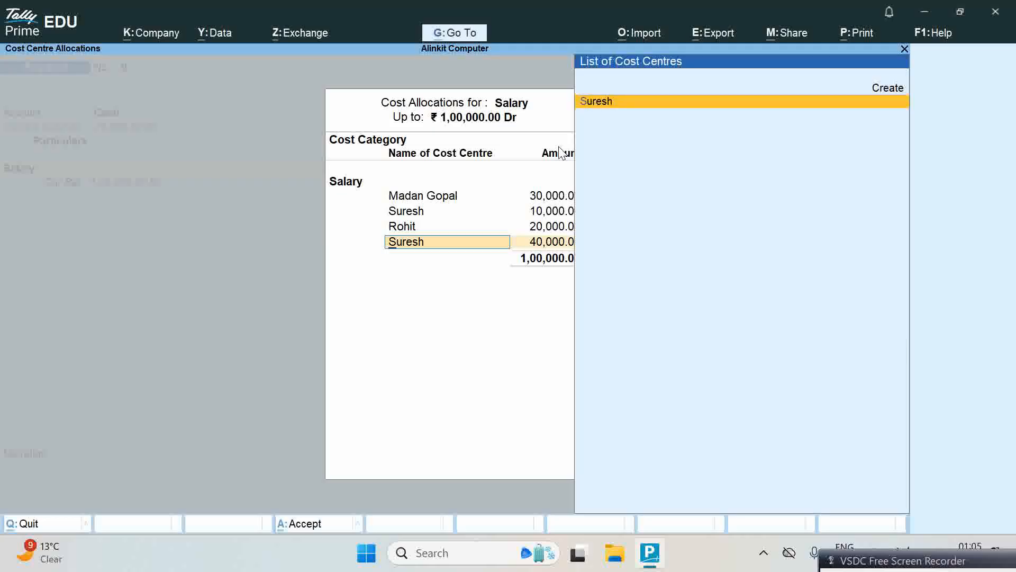
{"action": "key", "text": "BackSpace"}
{"action": "key", "text": "Return"}
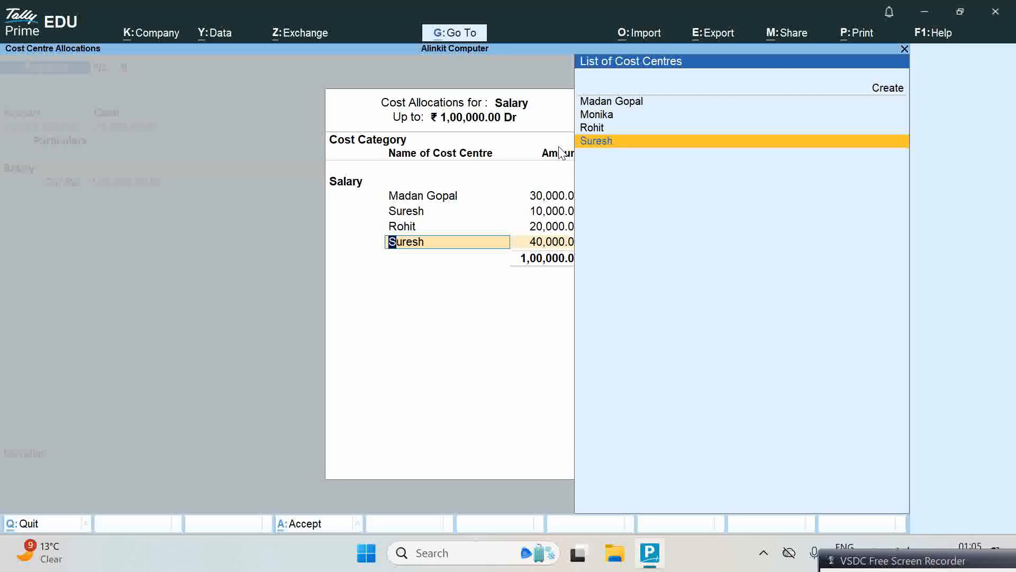
{"action": "type", "text": "M"}
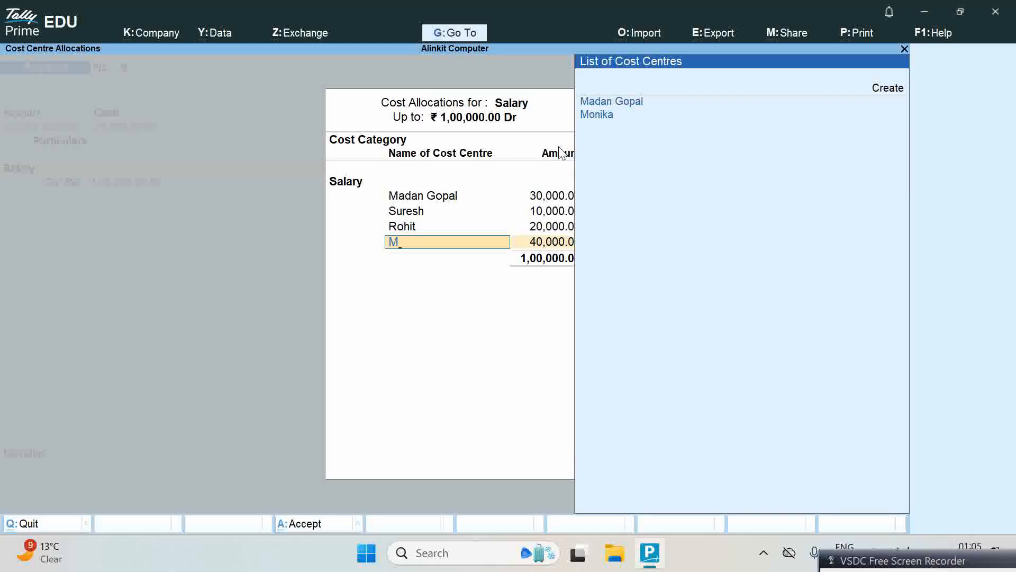
{"action": "key", "text": "Down"}
{"action": "key", "text": "Return"}
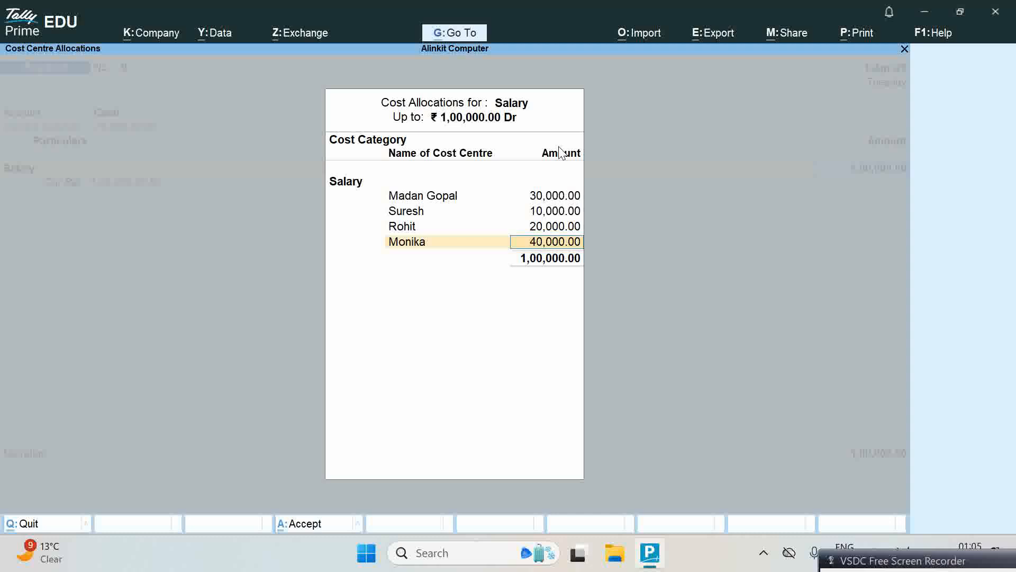
{"action": "key", "text": "Return"}
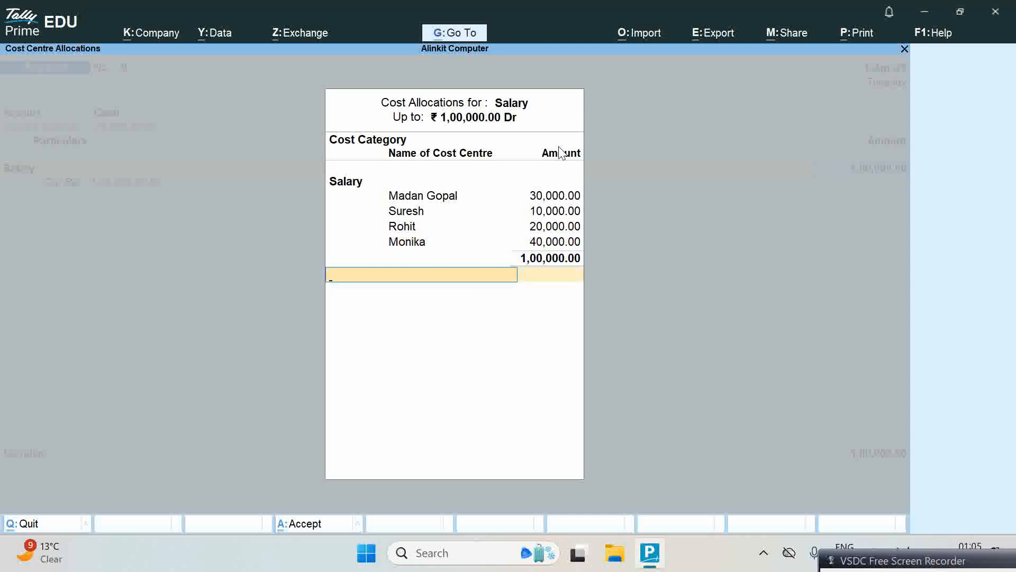
Step: Finish the salary cost allocations and save the payment voucher with an empty narration
{"action": "key", "text": "Return"}
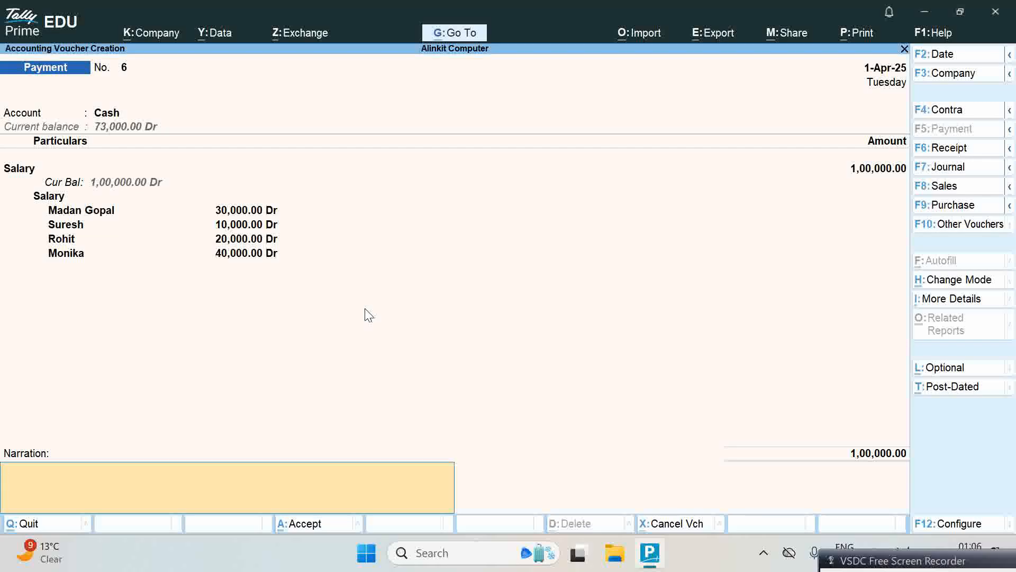
{"action": "key", "text": "Return"}
{"action": "key", "text": "Return"}
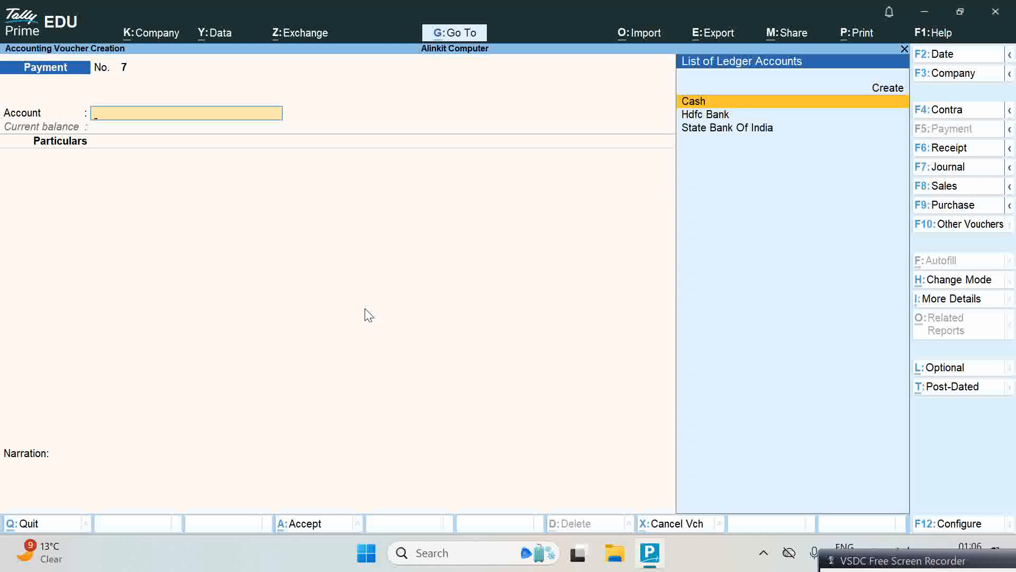
Step: Enter a payment from State Bank Of India for the Wages ledger with an amount of 25,000
{"action": "type", "text": "St"}
{"action": "key", "text": "Return"}
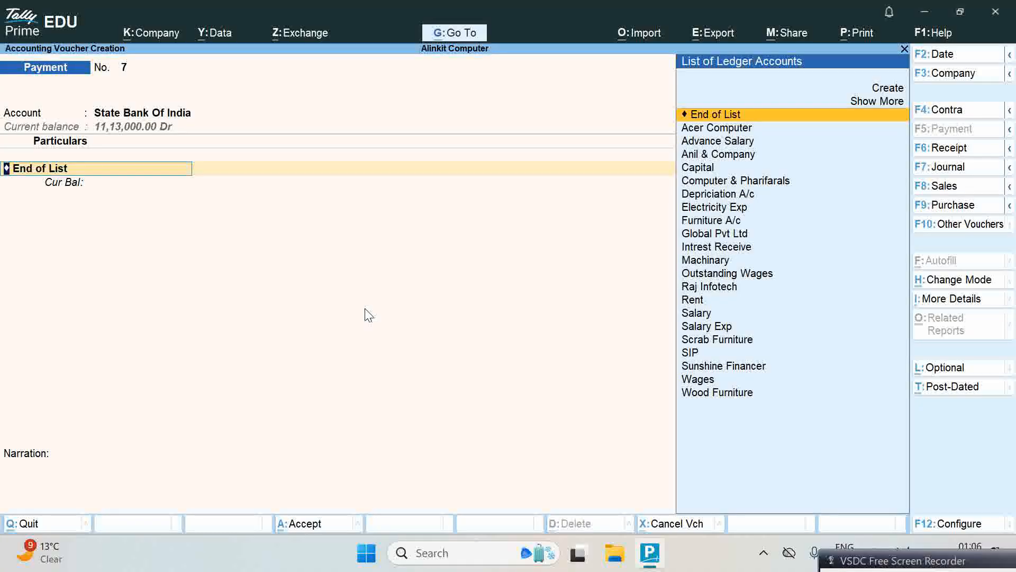
{"action": "type", "text": "wa"}
{"action": "key", "text": "Return"}
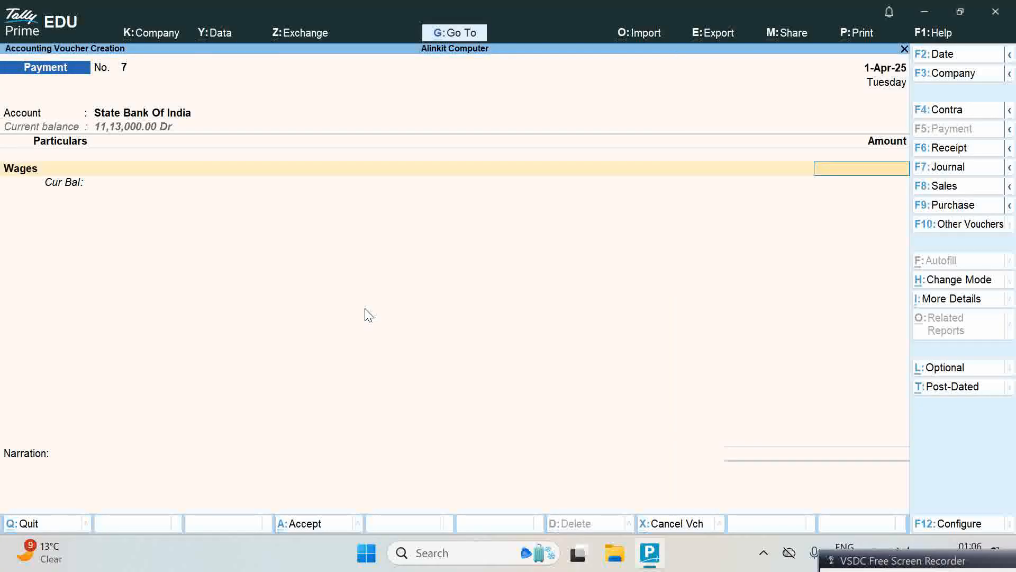
{"action": "type", "text": "25,"}
{"action": "type", "text": "0"}
{"action": "type", "text": "00"}
{"action": "key", "text": "Return"}
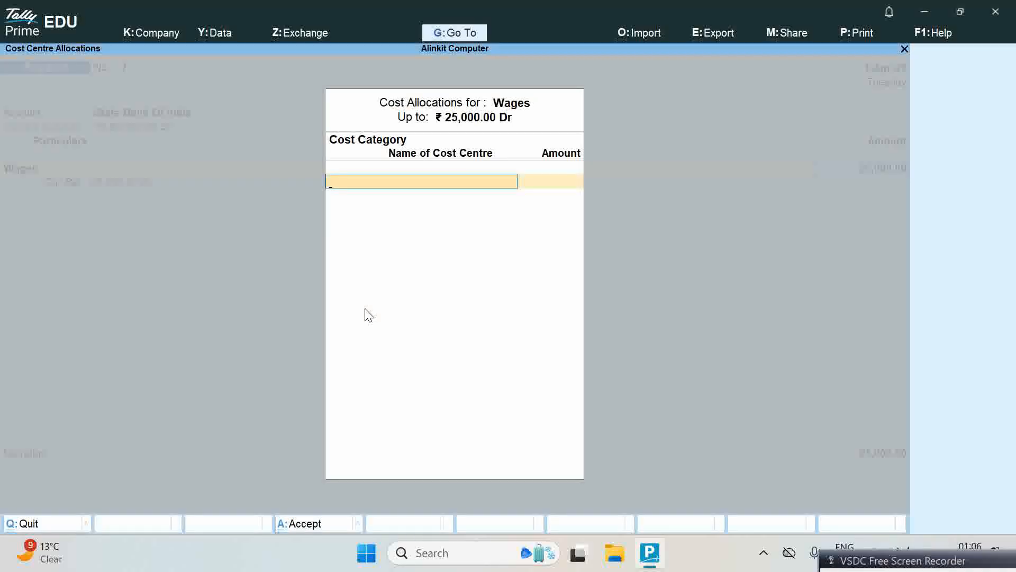
Step: Choose Wages as the cost category and allocate 5,000 to the first listed worker's cost centre
{"action": "type", "text": "W"}
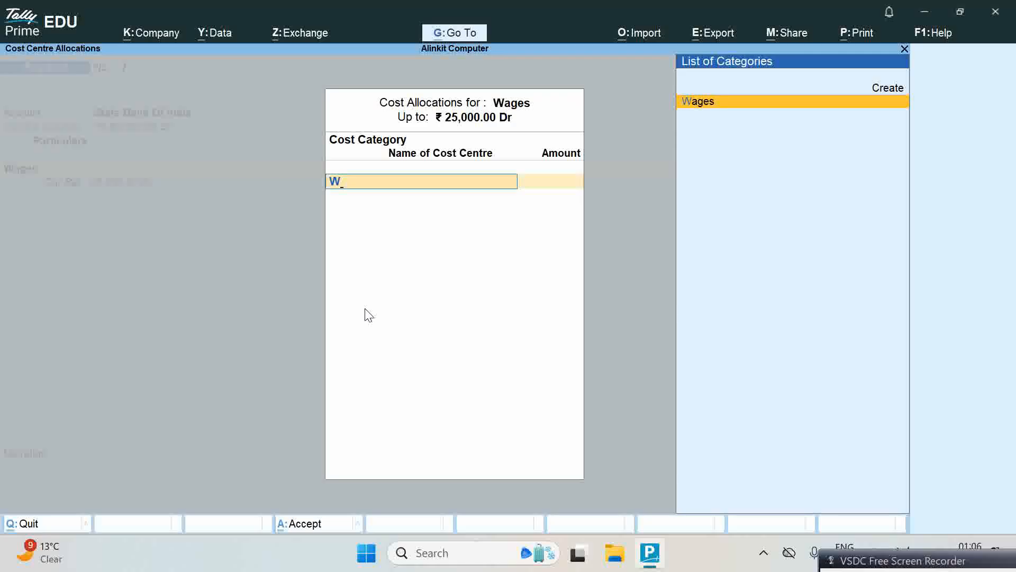
{"action": "key", "text": "Return"}
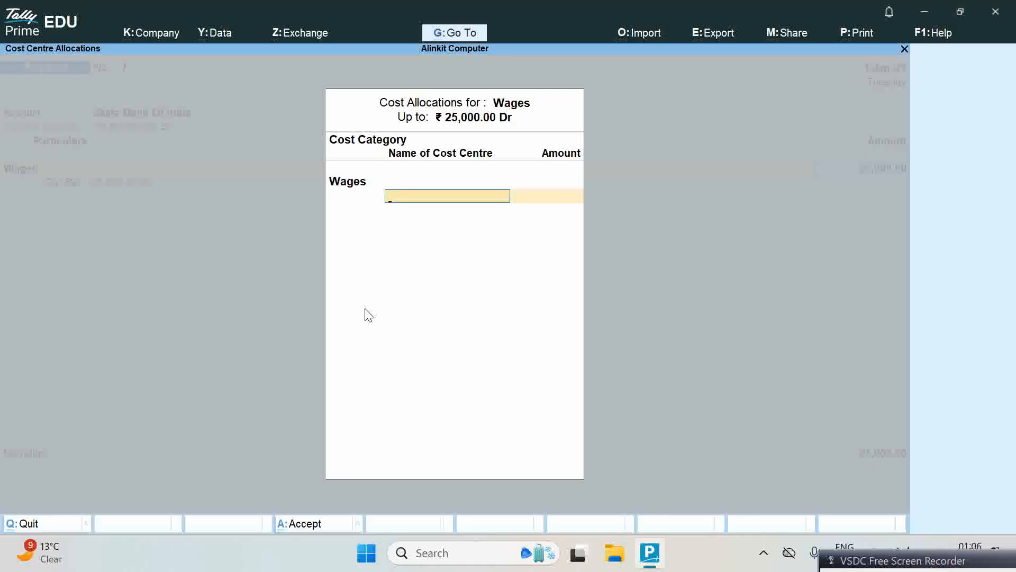
{"action": "key", "text": "s"}
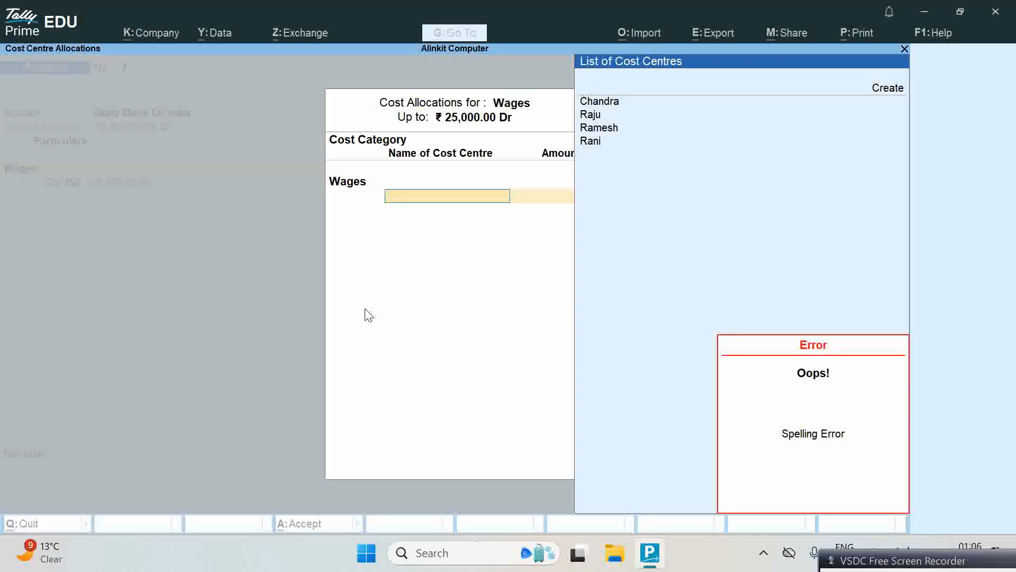
{"action": "key", "text": "Escape"}
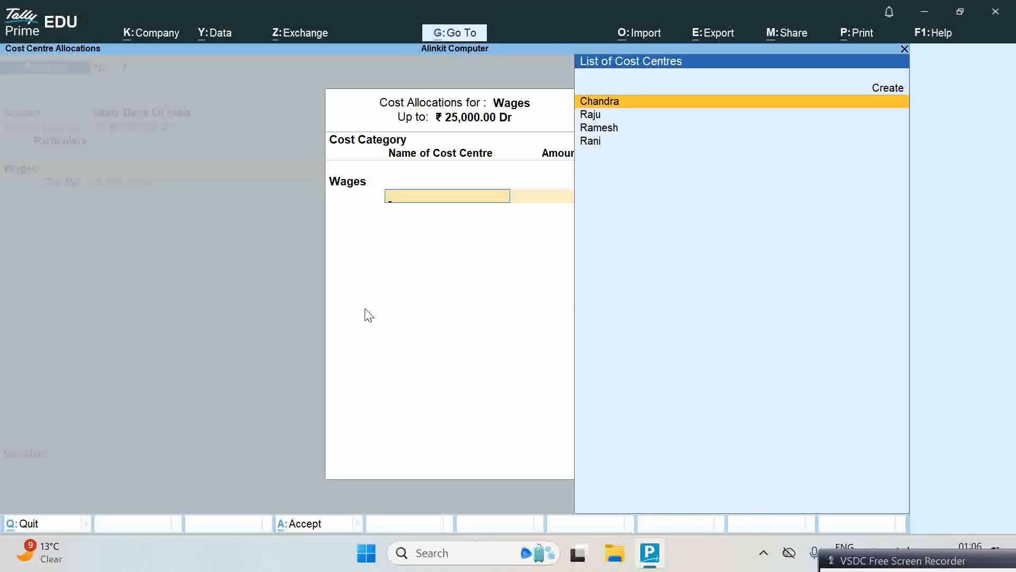
{"action": "key", "text": "Return"}
{"action": "type", "text": "5000"}
{"action": "key", "text": "Return"}
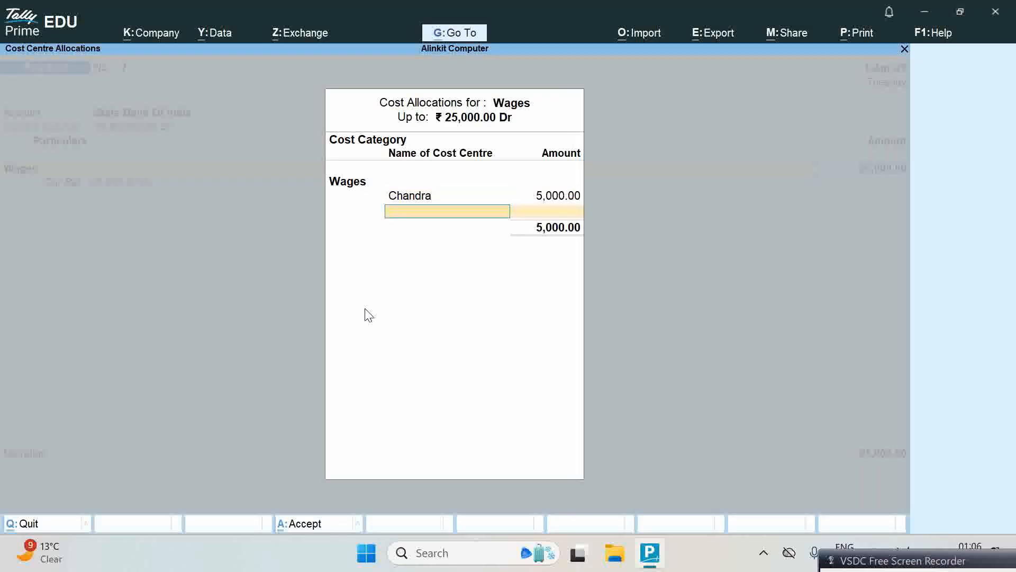
Step: Allocate 5,000 of the wages to the second listed worker's cost centre
{"action": "type", "text": "R"}
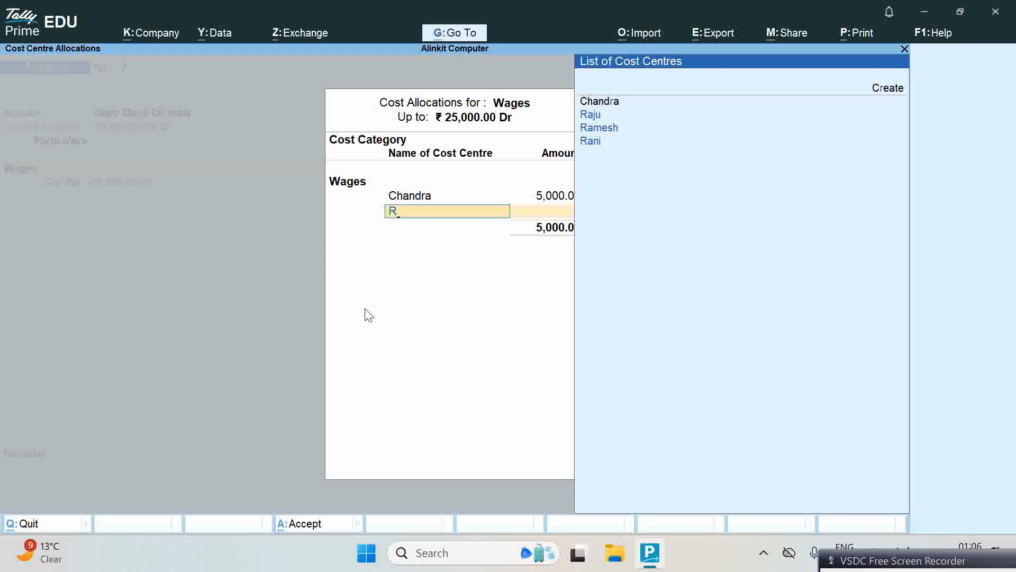
{"action": "key", "text": "Return"}
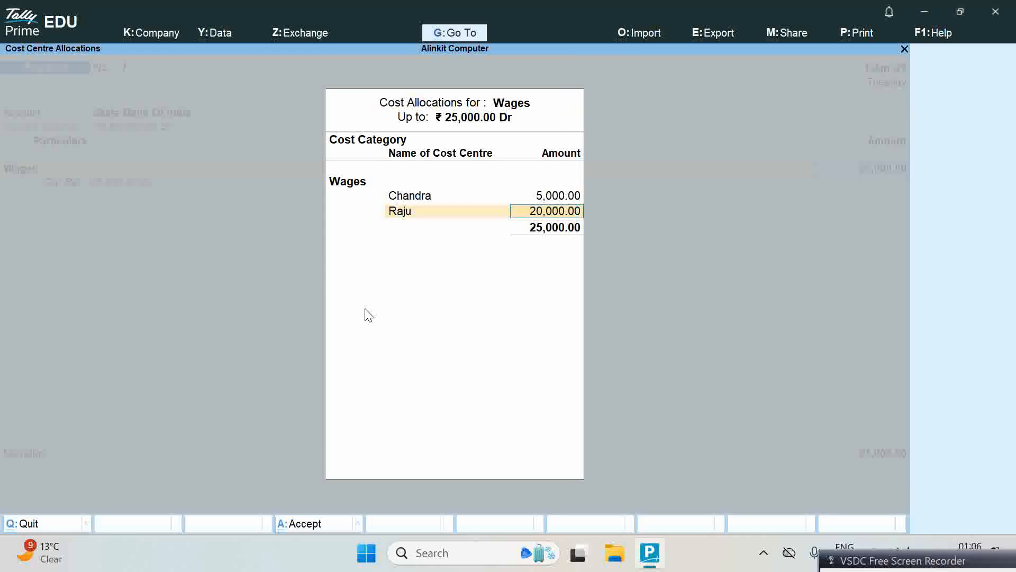
{"action": "type", "text": "50000"}
{"action": "key", "text": "Return"}
{"action": "key", "text": "BackSpace"}
{"action": "key", "text": "Return"}
{"action": "type", "text": "5000"}
{"action": "key", "text": "Return"}
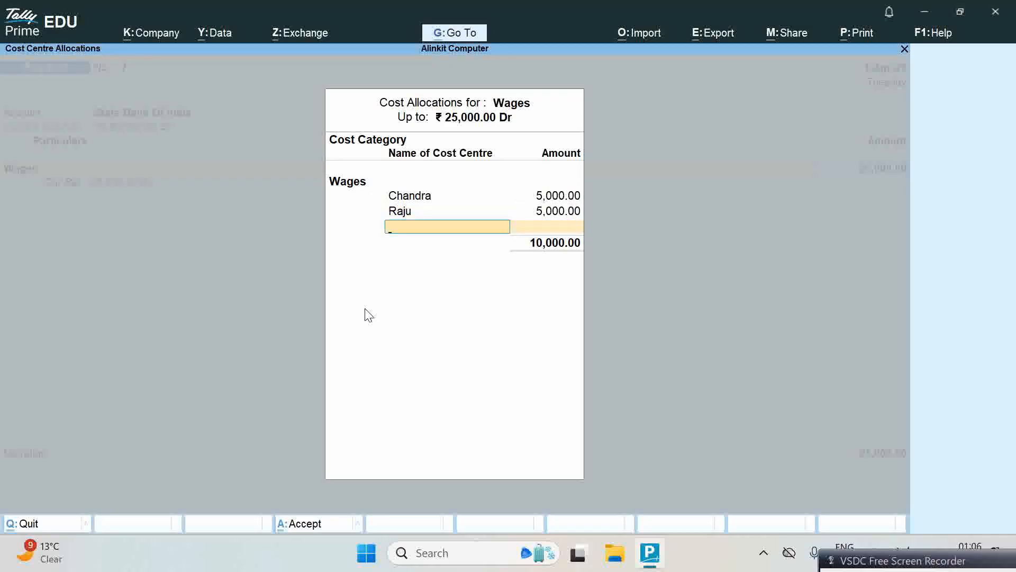
Step: Allocate 5,000 of the wages to the third listed worker's cost centre
{"action": "key", "text": "Return"}
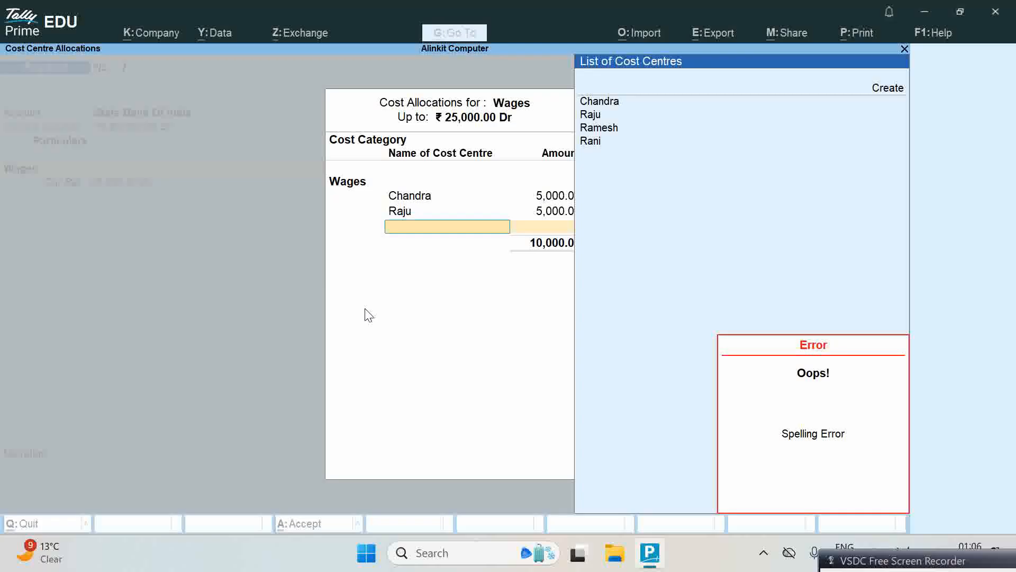
{"action": "key", "text": "Down"}
{"action": "key", "text": "Down"}
{"action": "key", "text": "Down"}
{"action": "key", "text": "Return"}
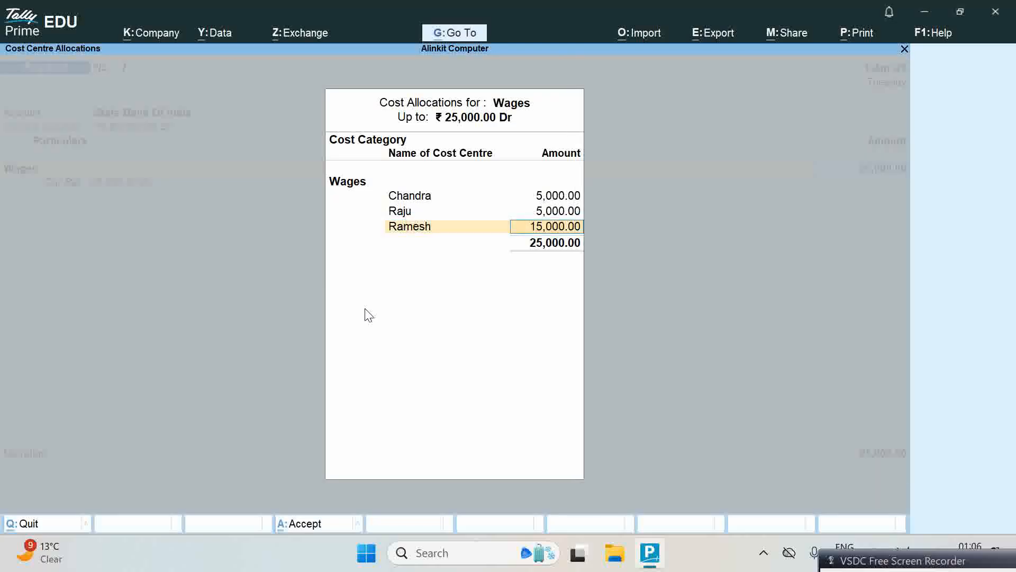
{"action": "type", "text": "5000"}
{"action": "key", "text": "Return"}
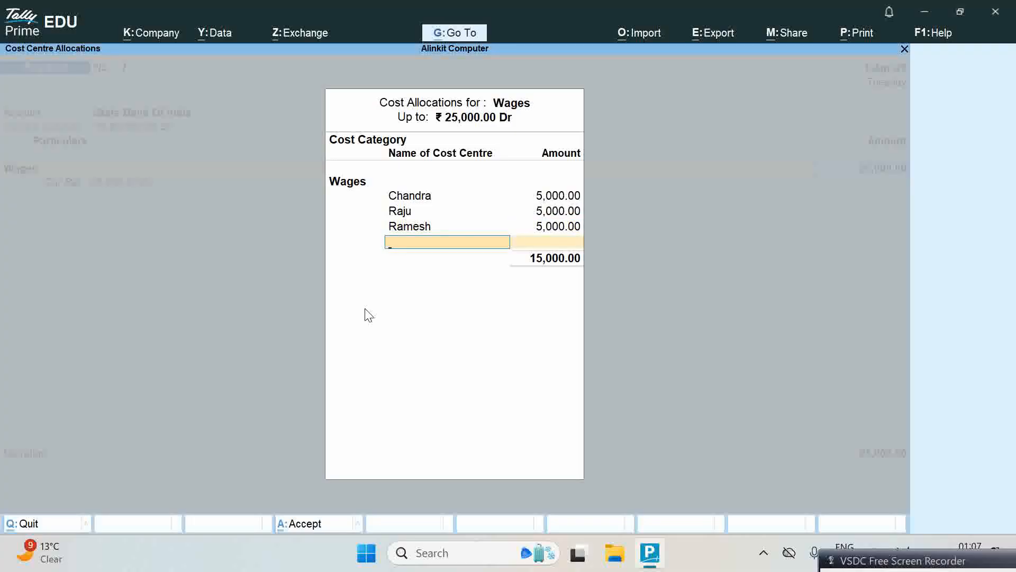
Step: Allocate the remaining 10,000 of the wages to the fourth listed worker's cost centre and end the voucher's particulars
{"action": "type", "text": "Ran"}
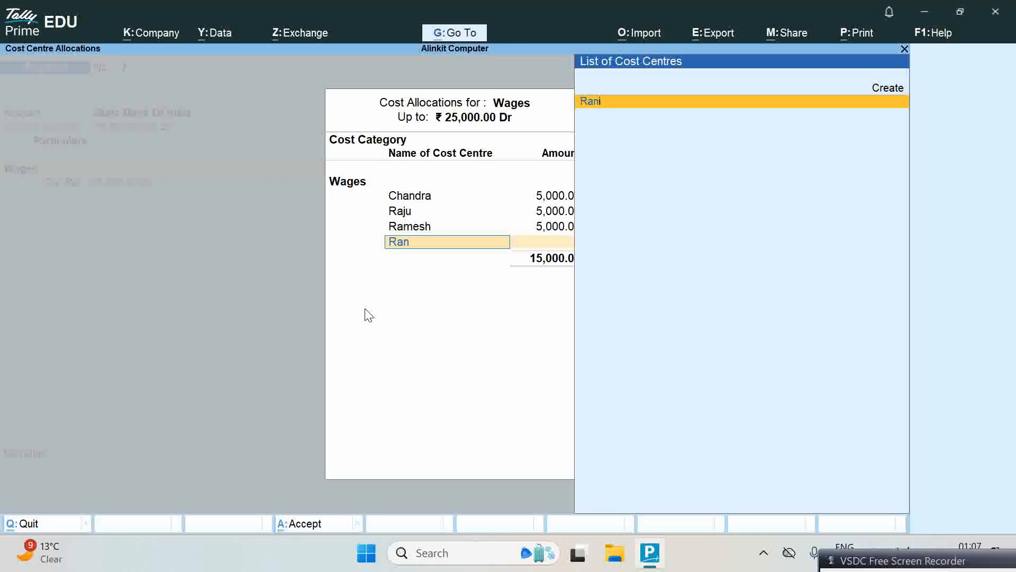
{"action": "key", "text": "Return"}
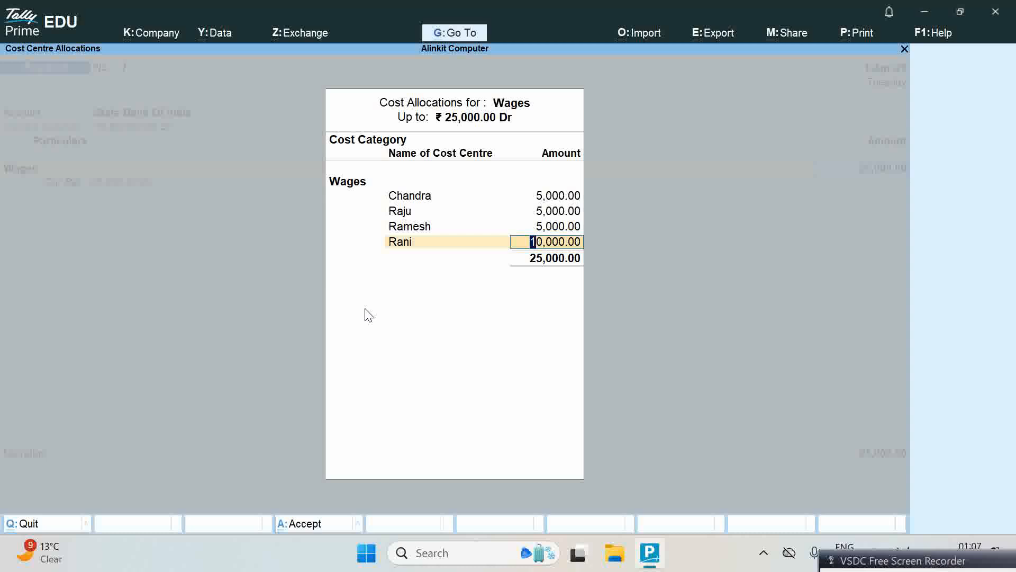
{"action": "key", "text": "Return"}
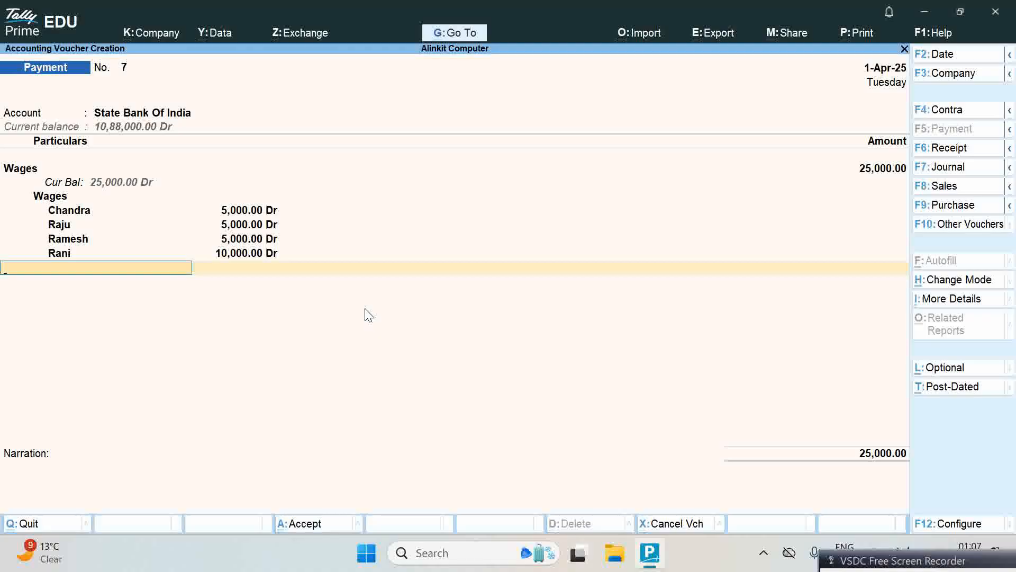
{"action": "key", "text": "Return"}
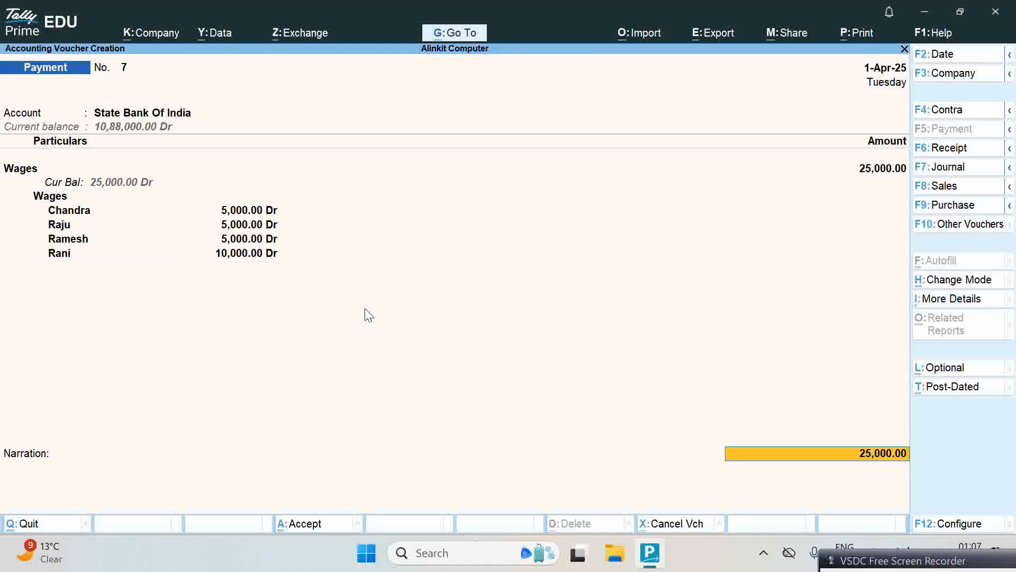
Step: Complete the State Bank Of India bank allocation as a cheque with instrument number 10001, keeping the date 1-Apr-25
{"action": "key", "text": "Return"}
{"action": "key", "text": "Return"}
{"action": "key", "text": "Return"}
{"action": "key", "text": "Return"}
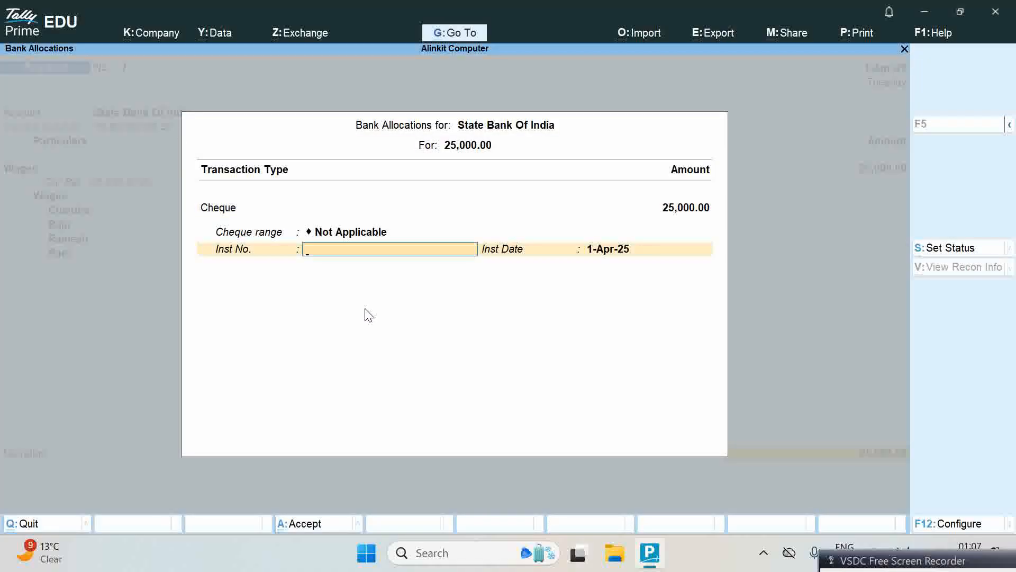
{"action": "type", "text": "10001"}
{"action": "key", "text": "Return"}
{"action": "key", "text": "Return"}
{"action": "key", "text": "Return"}
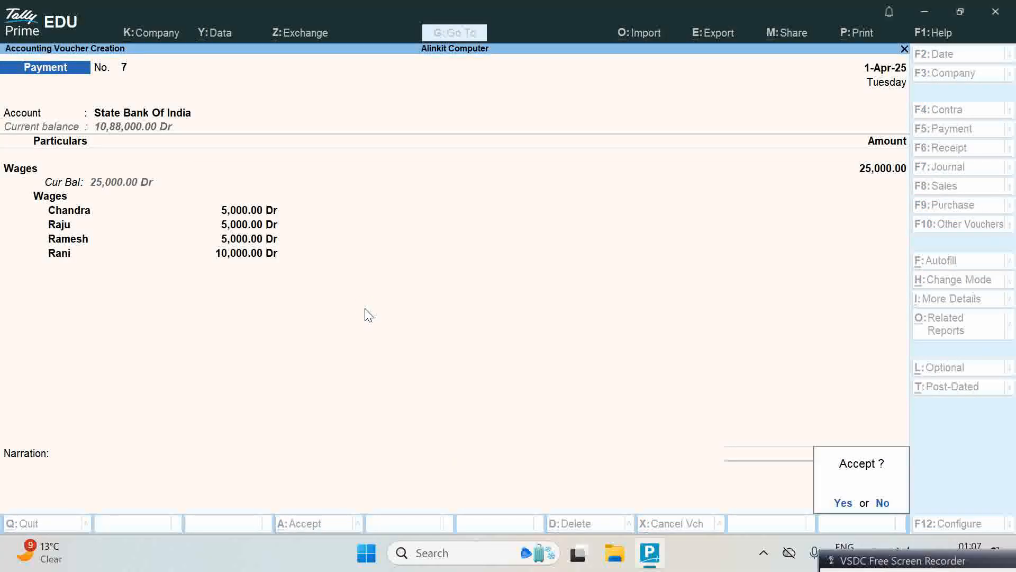
Step: Save the wages payment voucher, leave voucher entry and open the Day Book
{"action": "key", "text": "Return"}
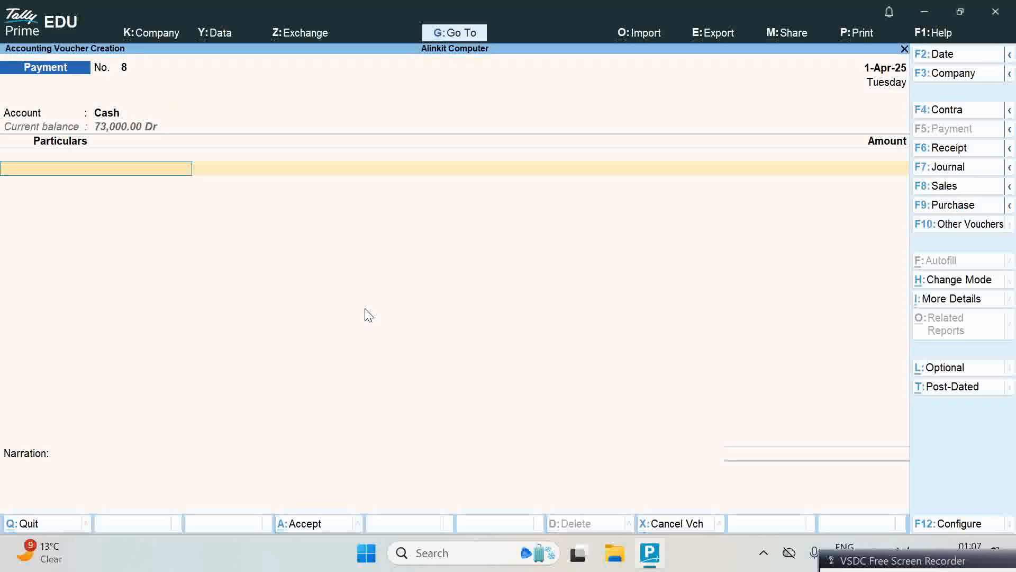
{"action": "key", "text": "Escape"}
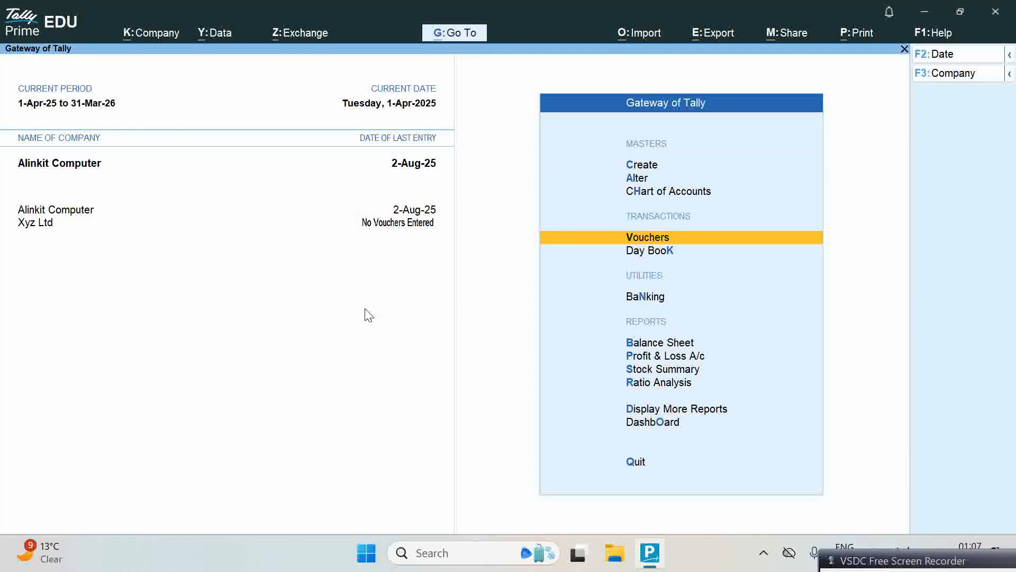
{"action": "key", "text": "Down"}
{"action": "key", "text": "Return"}
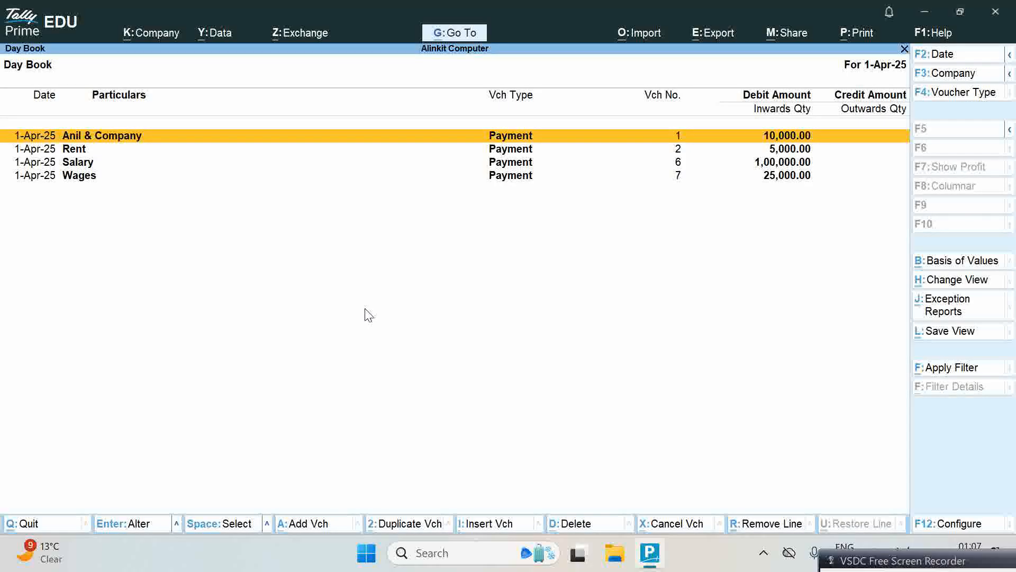
Step: Switch the Day Book to the detailed view and open the Salary payment voucher to review its cost centre allocations
{"action": "key", "text": "Down"}
{"action": "key", "text": "Down"}
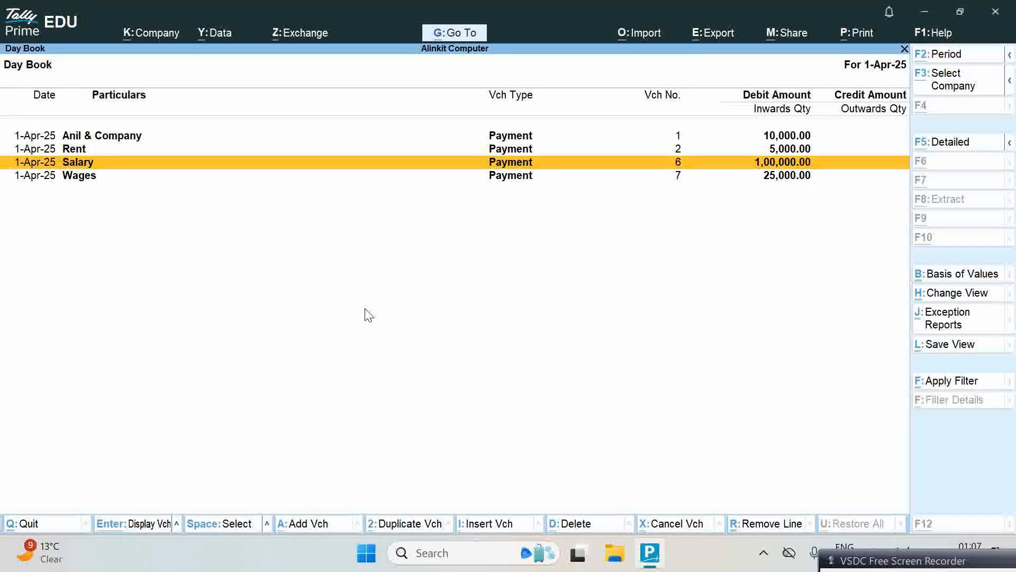
{"action": "key", "text": "alt+F5"}
{"action": "key", "text": "Return"}
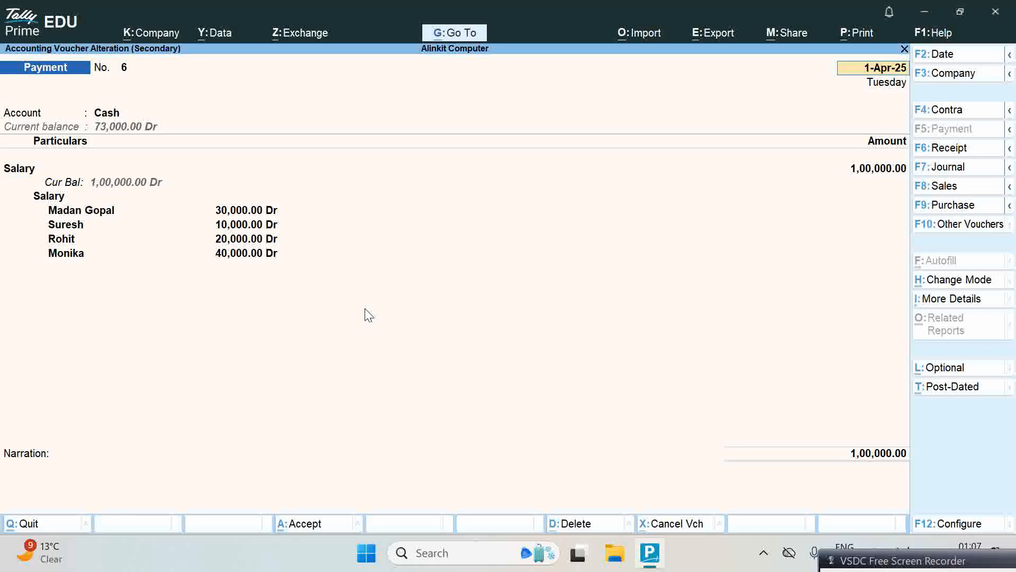
Step: Close the Salary voucher without changes and open the Wages payment voucher from the Day Book to review its cost centre allocations
{"action": "key", "text": "Escape"}
{"action": "key", "text": "y"}
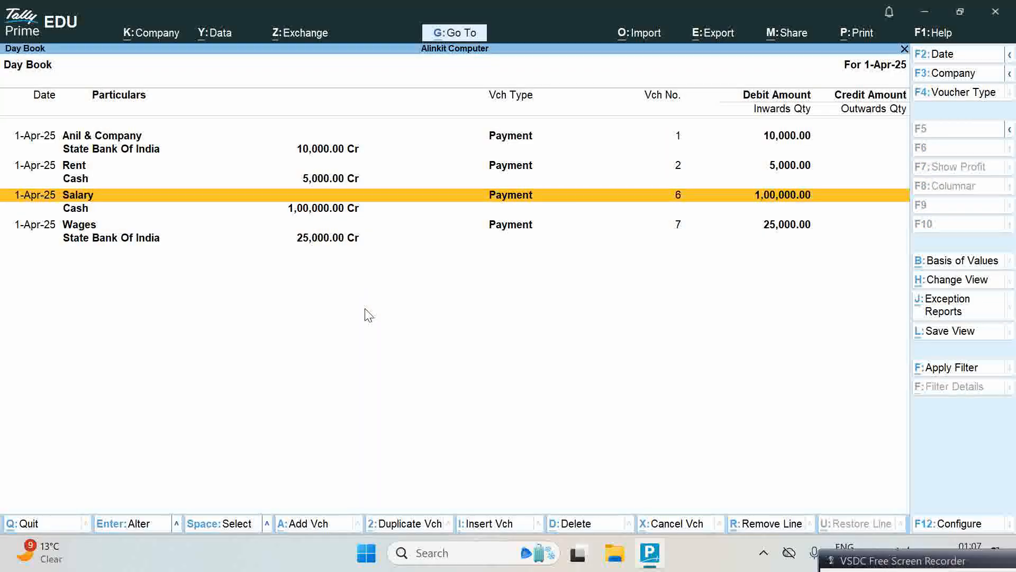
{"action": "key", "text": "Down"}
{"action": "key", "text": "Down"}
{"action": "key", "text": "Return"}
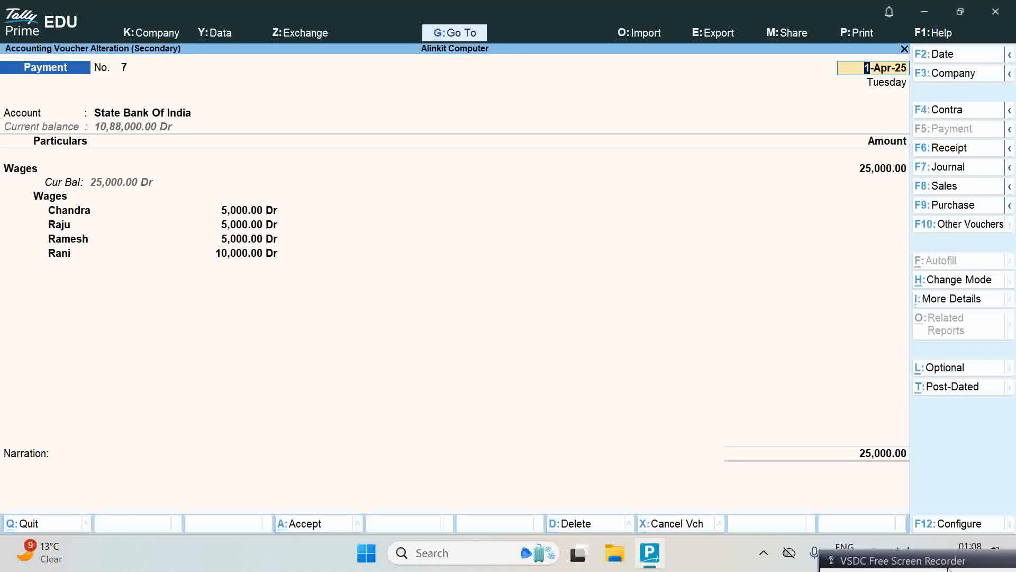
{"action": "left_click_drag", "start_coordinate": [949, 569], "coordinate": [418, 398]}
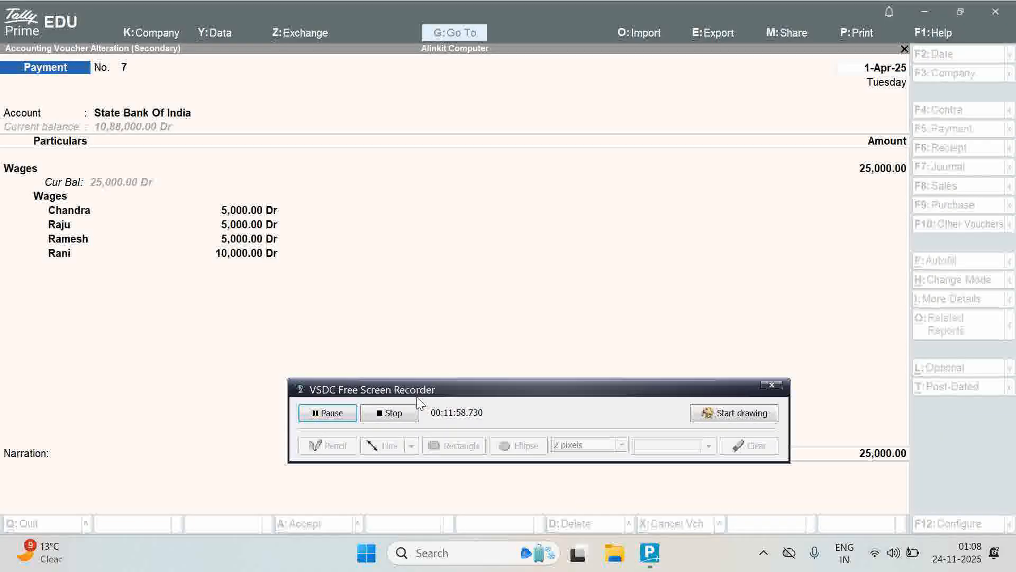